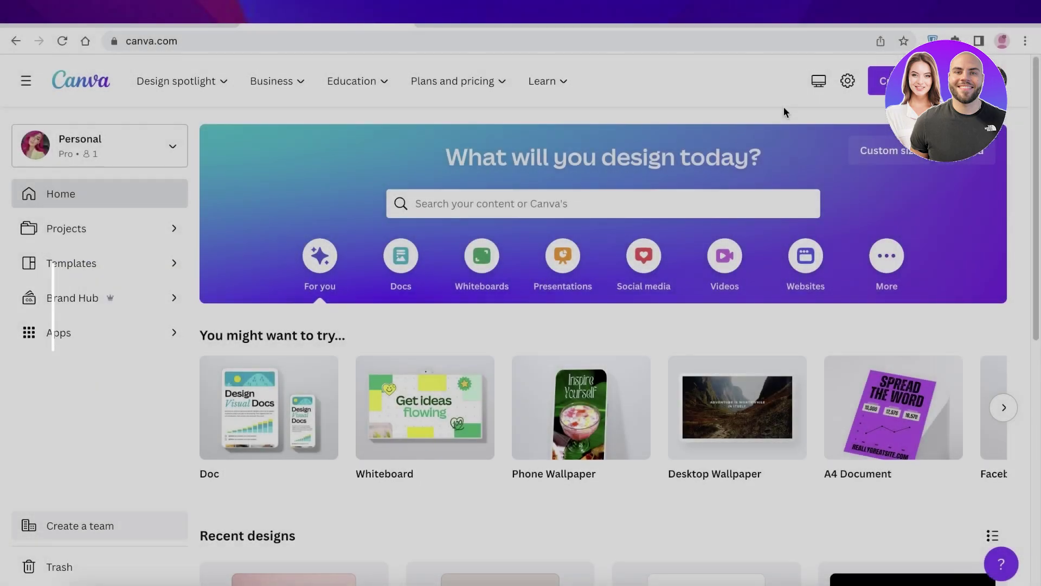
# Browse the home page's suggested design types and expand the full category list.
pyautogui.scroll(-2, 765, 112)
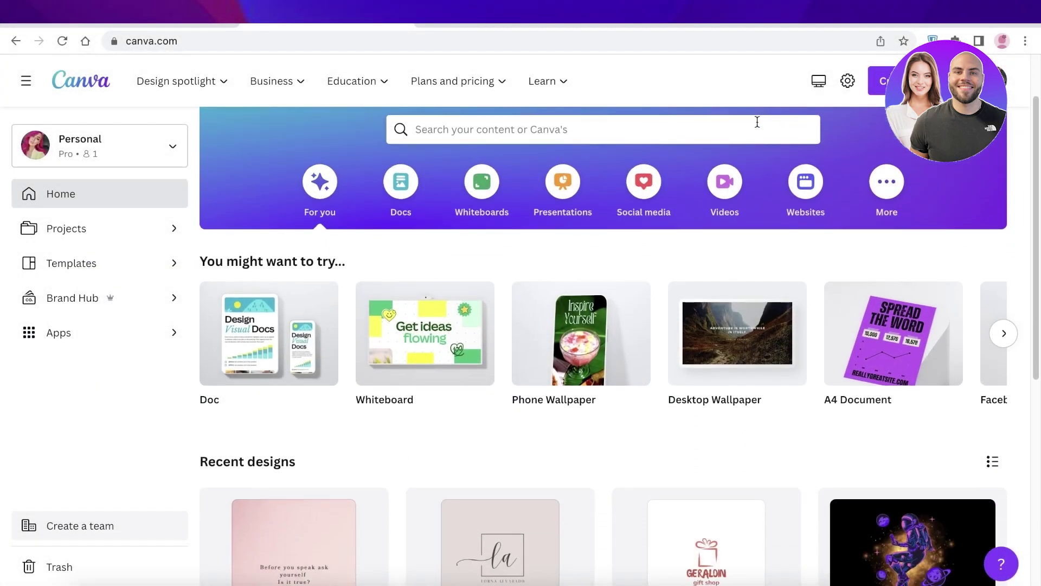
pyautogui.scroll(2, 696, 165)
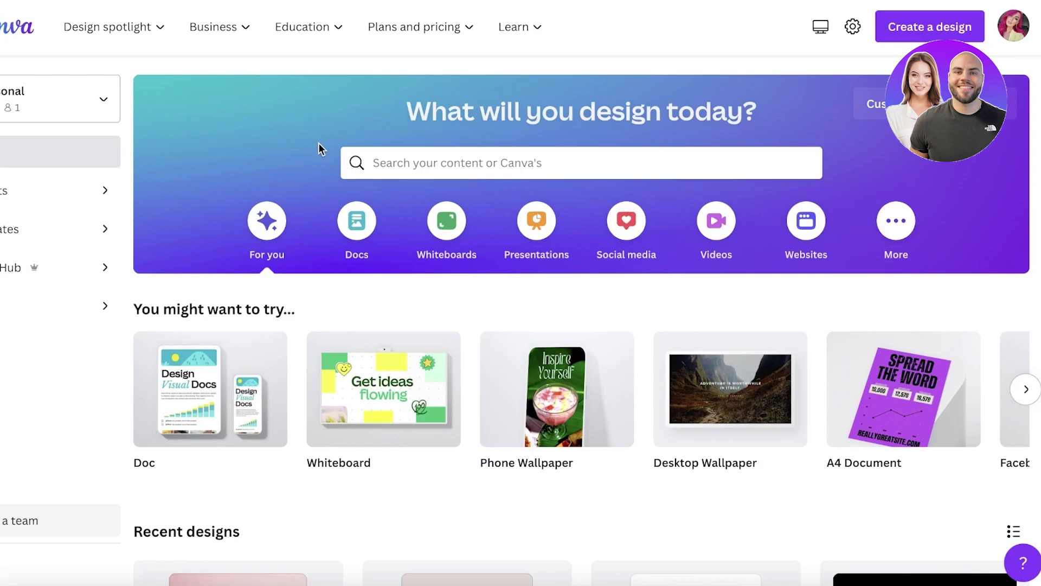
pyautogui.scroll(-5, 319, 146)
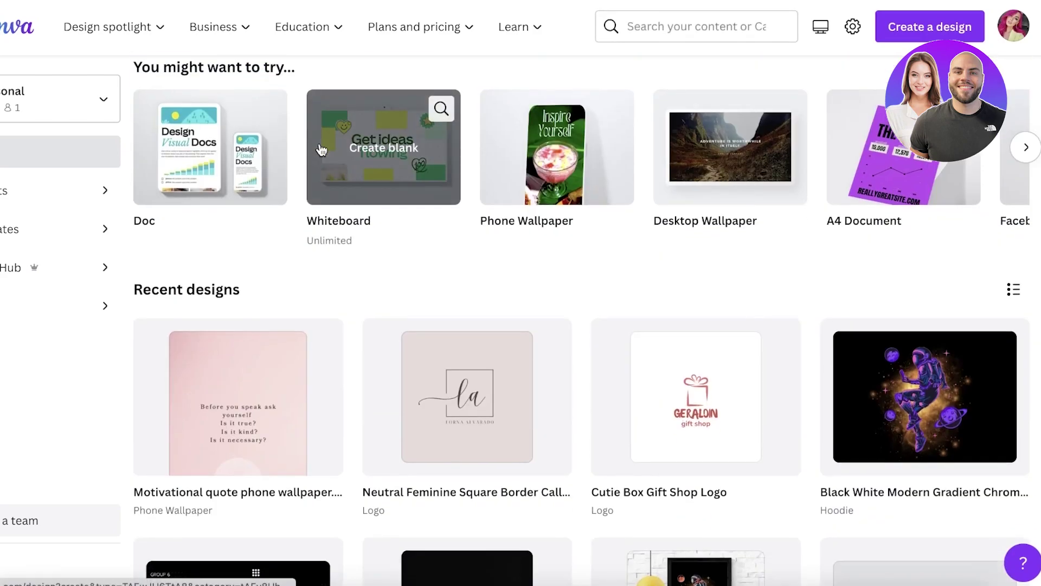
pyautogui.scroll(4, 328, 160)
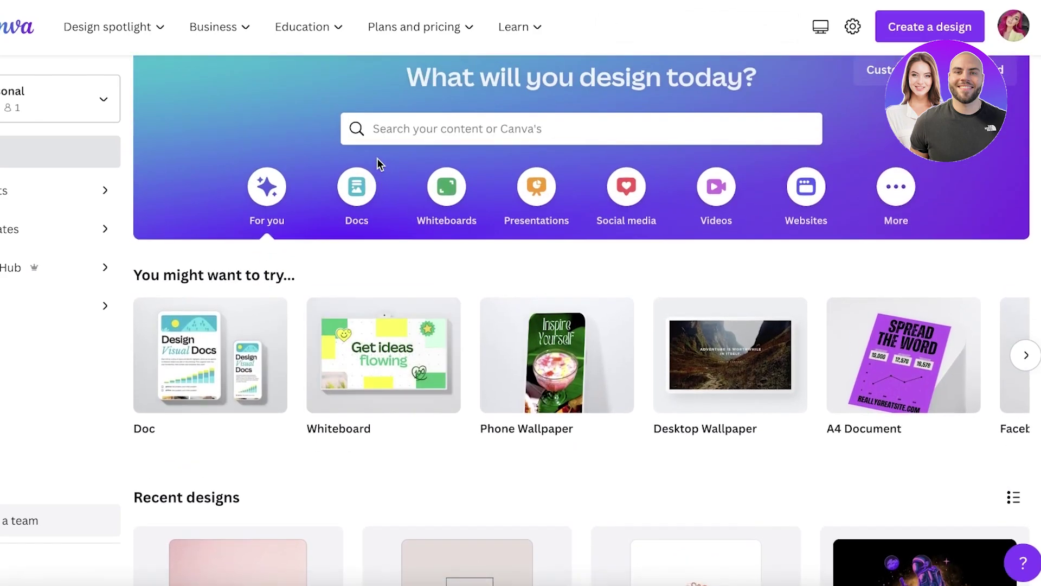
pyautogui.scroll(-1, 1003, 205)
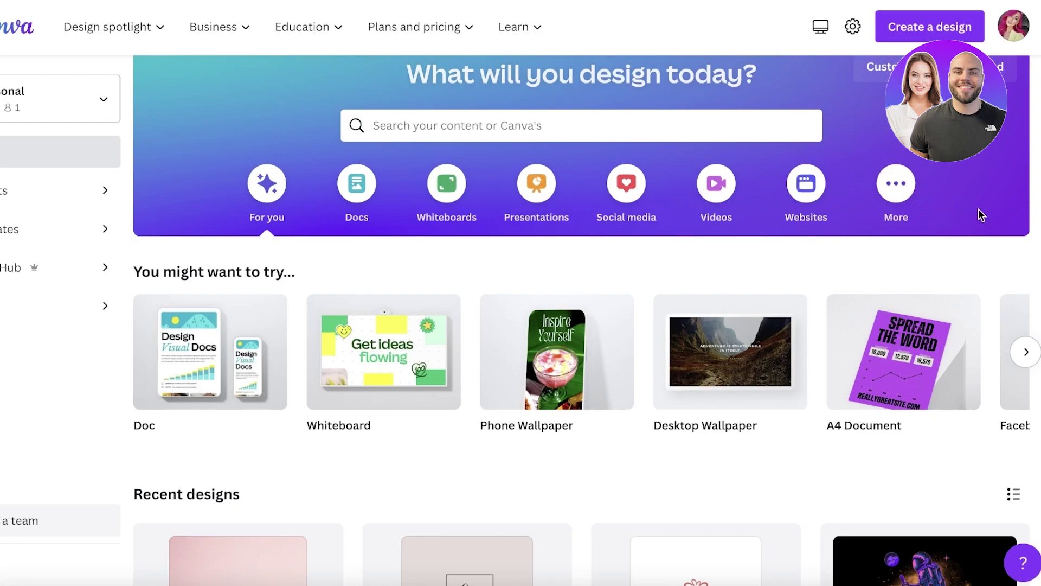
pyautogui.scroll(1, 978, 209)
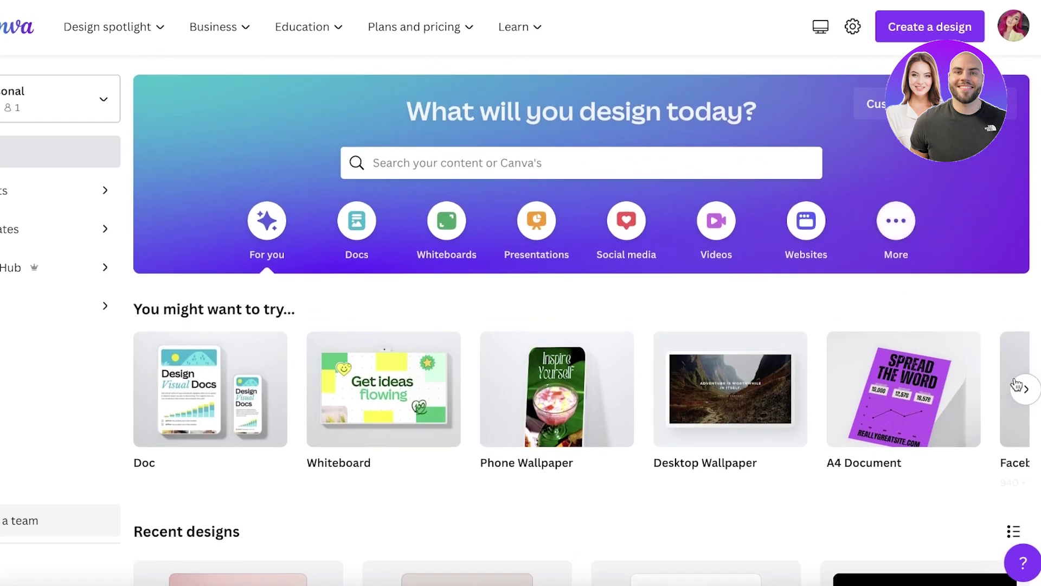
pyautogui.click(1026, 389)
pyautogui.click(1027, 390)
pyautogui.click(909, 221)
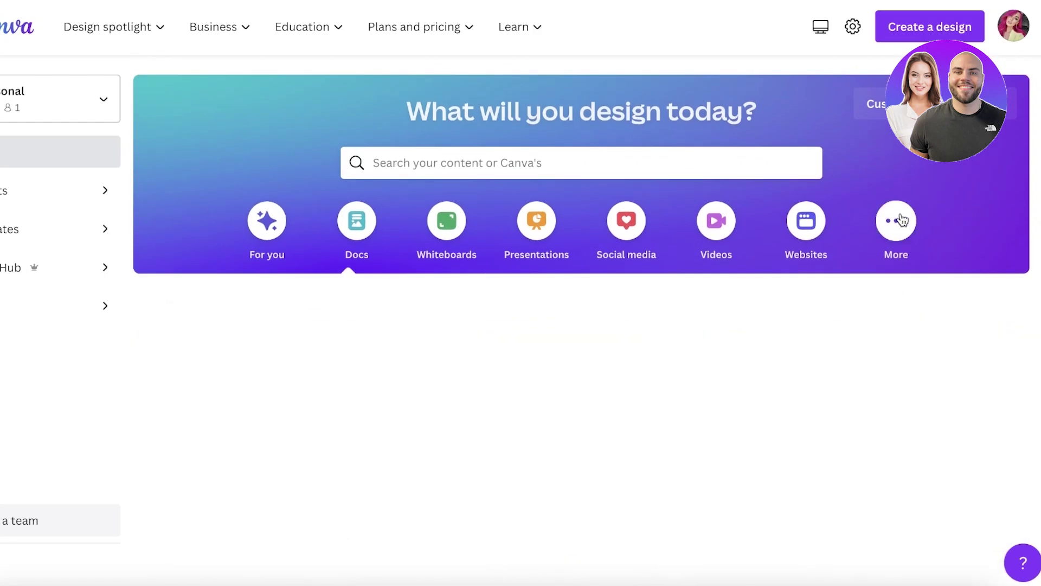
# Choose the Websites category to show Website, Business, Portfolio and Event website templates.
pyautogui.scroll(-4, 909, 217)
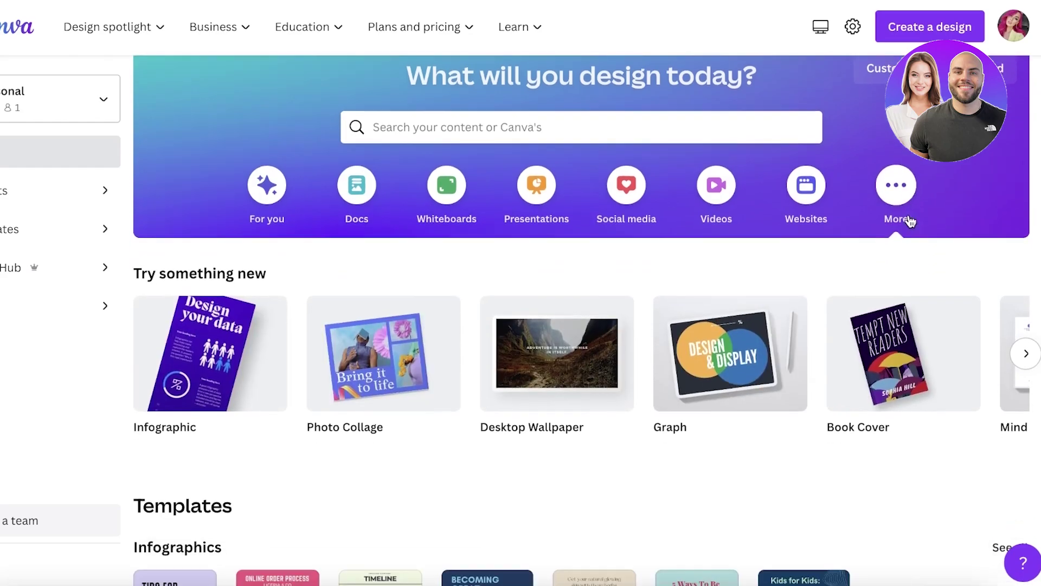
pyautogui.scroll(-3, 909, 213)
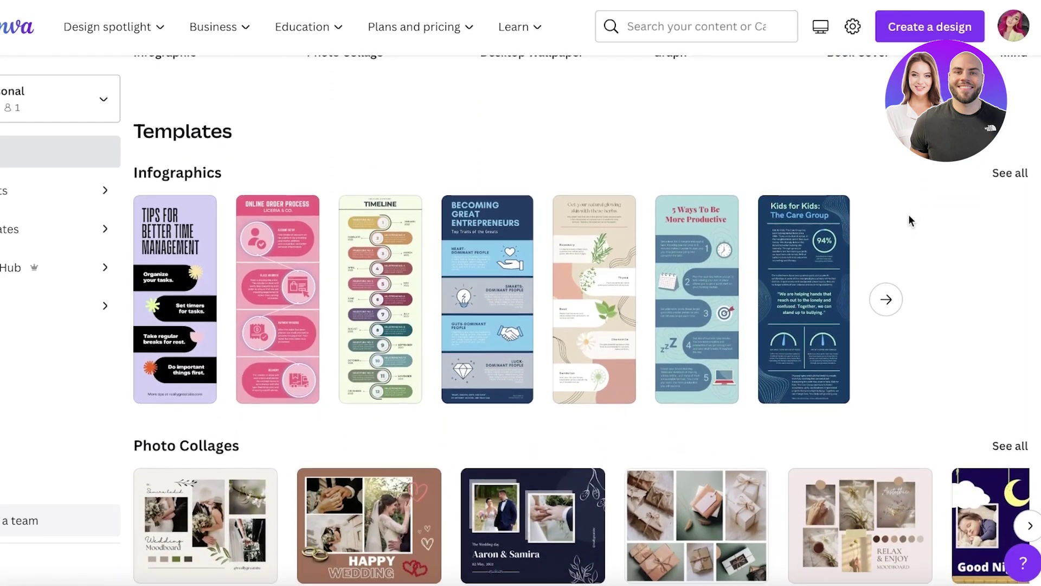
pyautogui.scroll(4, 909, 213)
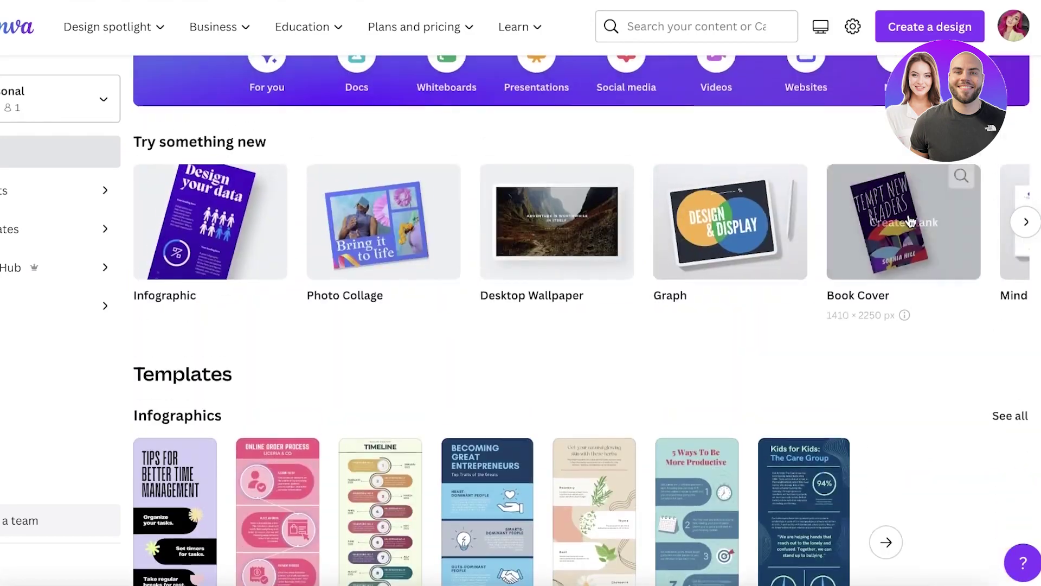
pyautogui.scroll(3, 910, 221)
pyautogui.click(781, 216)
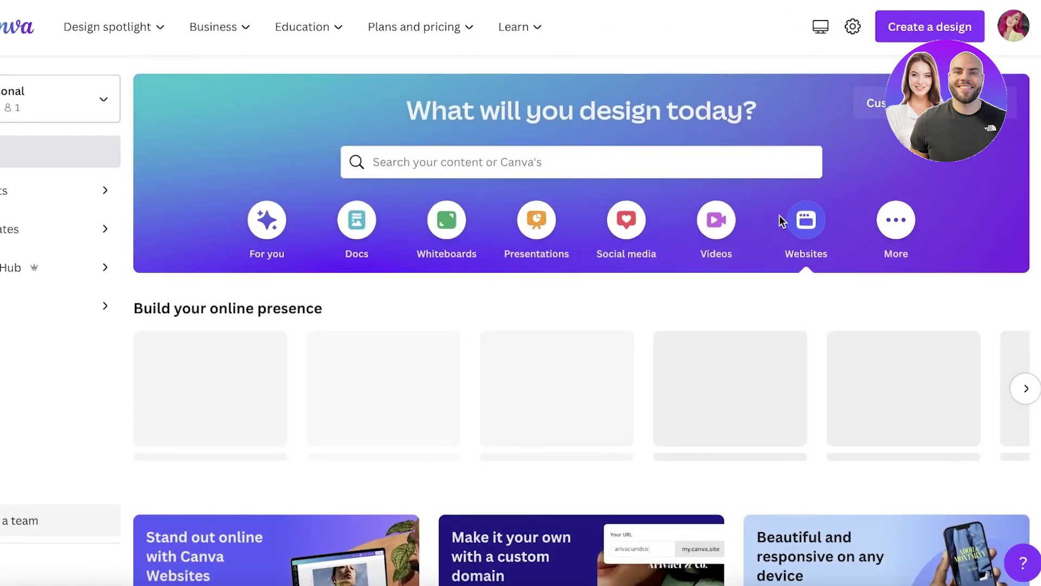
pyautogui.scroll(-6, 779, 219)
pyautogui.scroll(-6, 779, 223)
pyautogui.scroll(12, 785, 214)
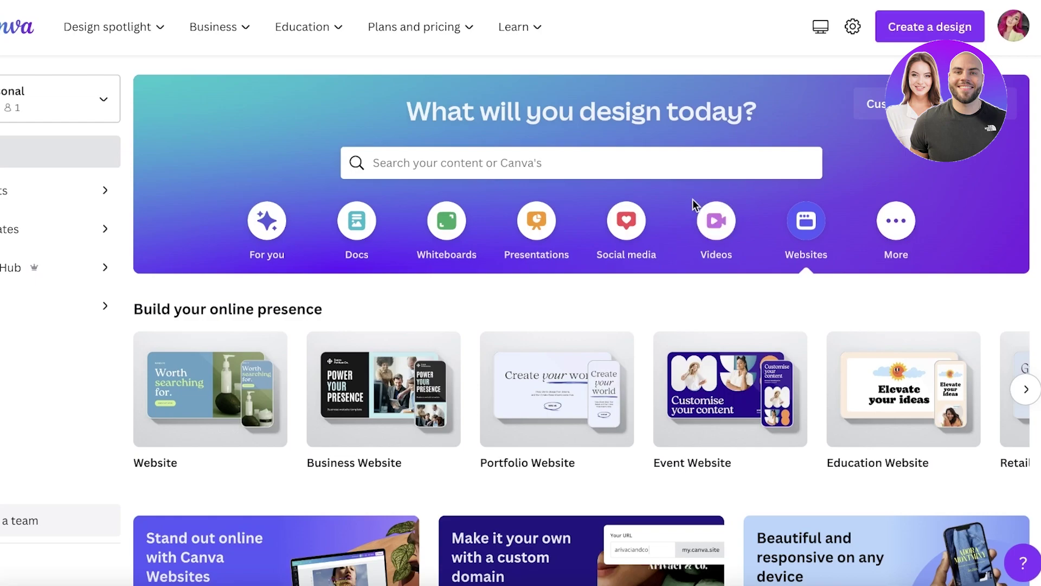
pyautogui.click(379, 32)
pyautogui.click(380, 33)
pyautogui.click(381, 33)
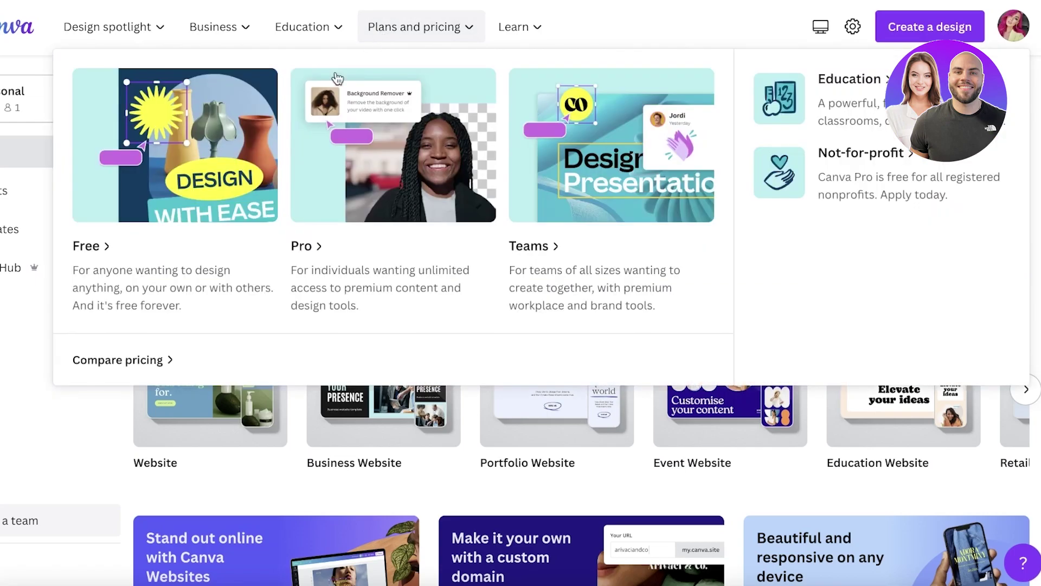
pyautogui.click(360, 143)
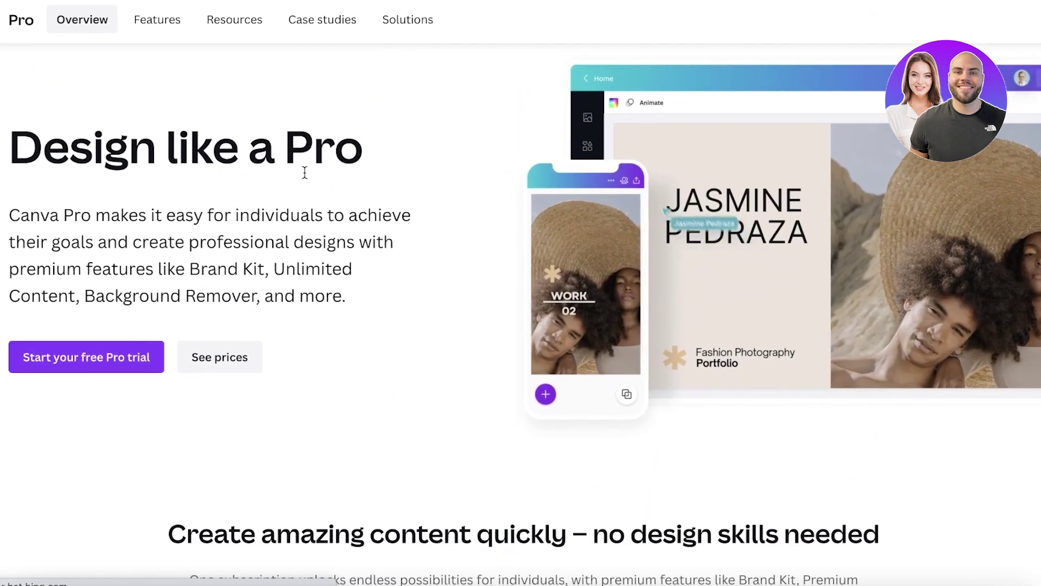
pyautogui.scroll(-6, 365, 162)
pyautogui.scroll(2, 358, 162)
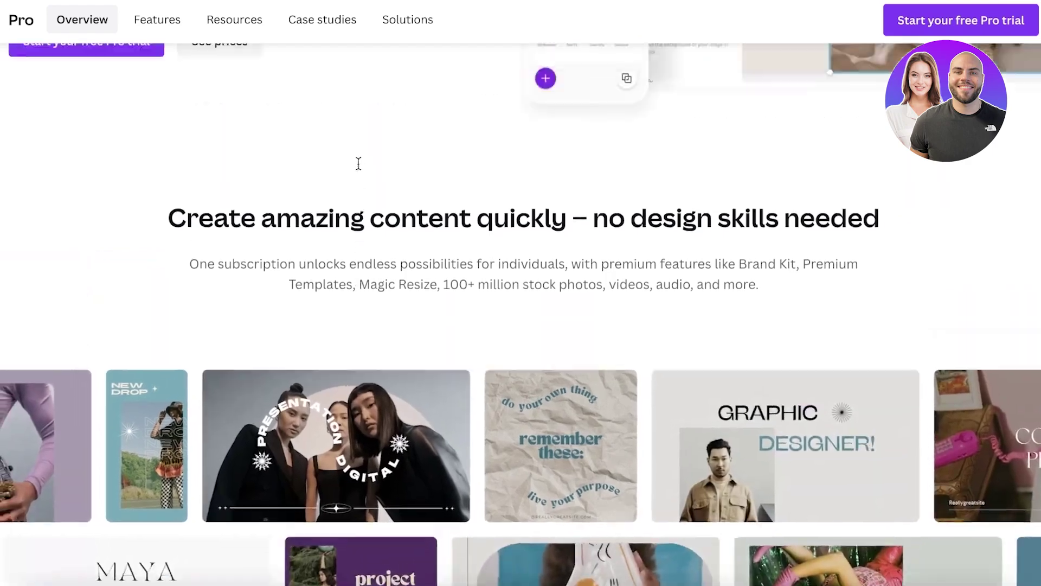
pyautogui.scroll(-7, 965, 186)
pyautogui.scroll(-15, 966, 186)
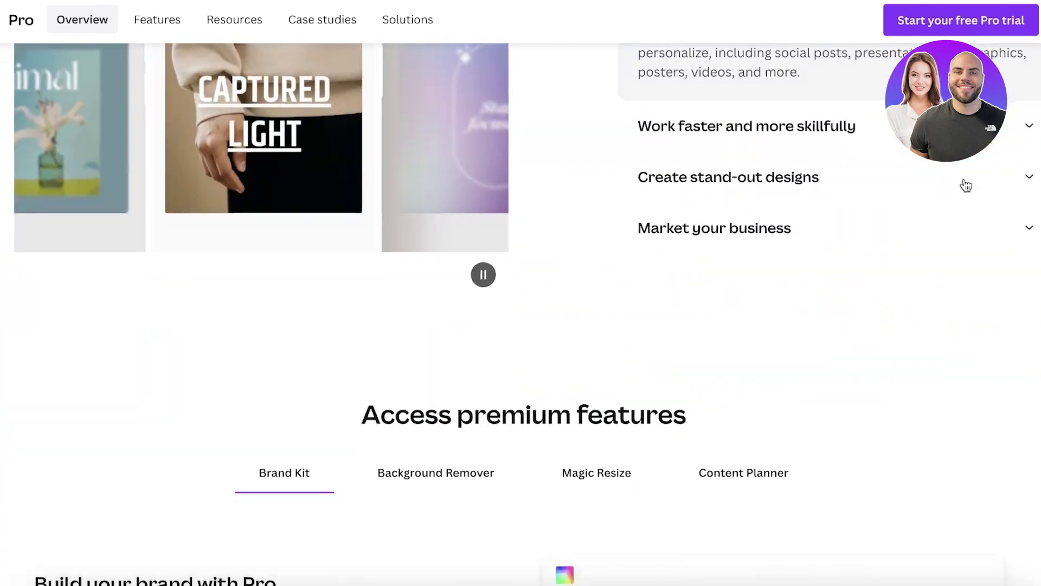
pyautogui.scroll(-12, 964, 179)
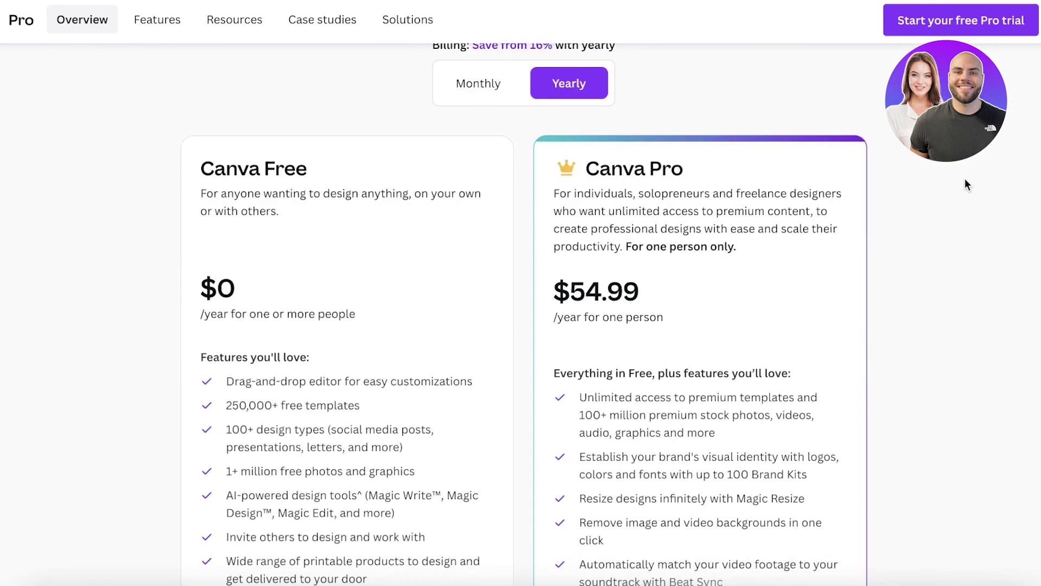
pyautogui.scroll(-4, 965, 179)
pyautogui.scroll(8, 965, 179)
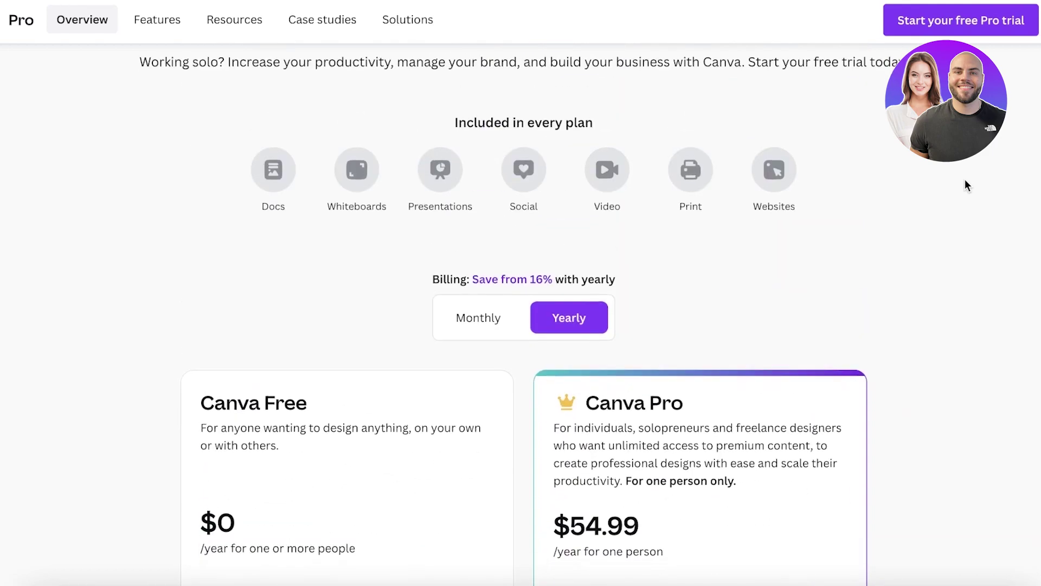
pyautogui.scroll(-5, 965, 179)
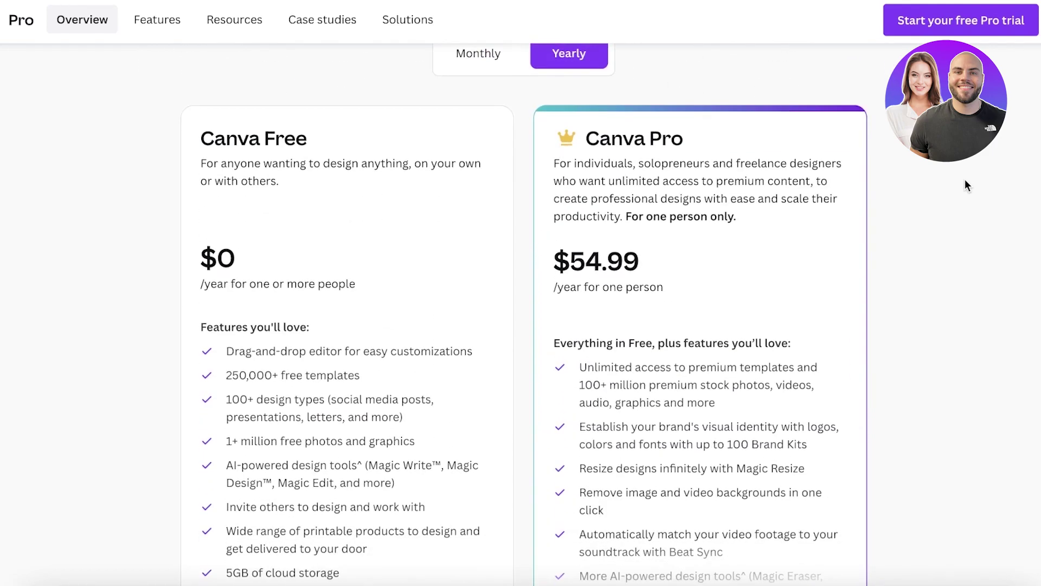
pyautogui.scroll(-4, 964, 185)
pyautogui.scroll(1, 965, 185)
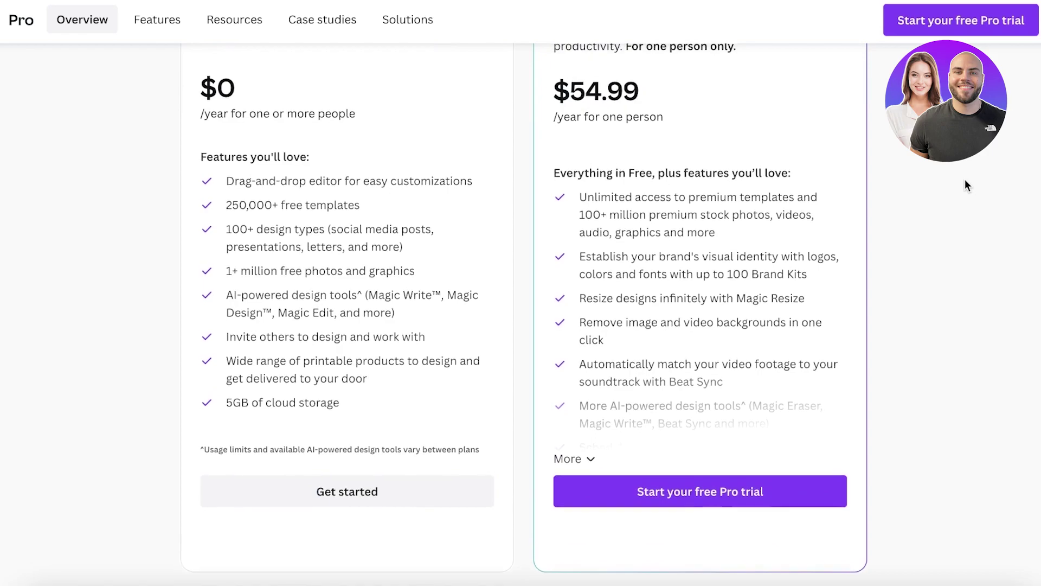
pyautogui.scroll(-7, 964, 181)
pyautogui.scroll(14, 965, 181)
pyautogui.scroll(-4, 964, 182)
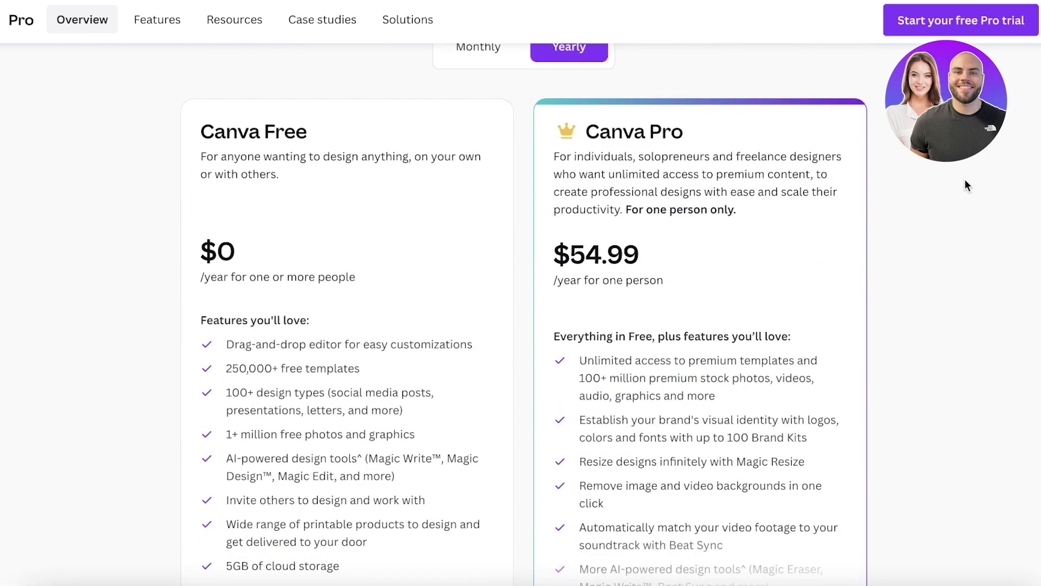
pyautogui.scroll(4, 965, 184)
pyautogui.click(473, 263)
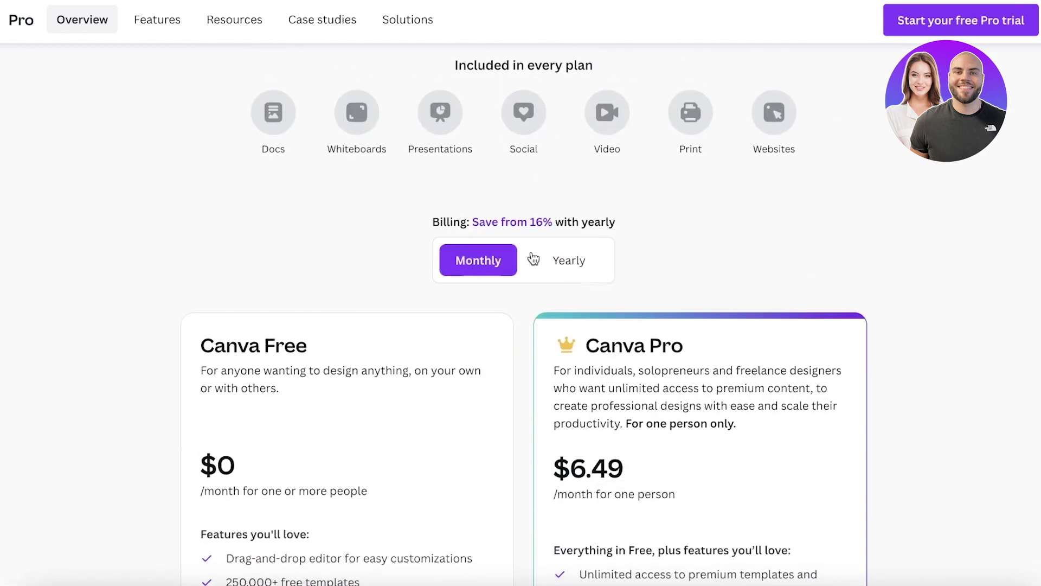
pyautogui.scroll(-2, 535, 258)
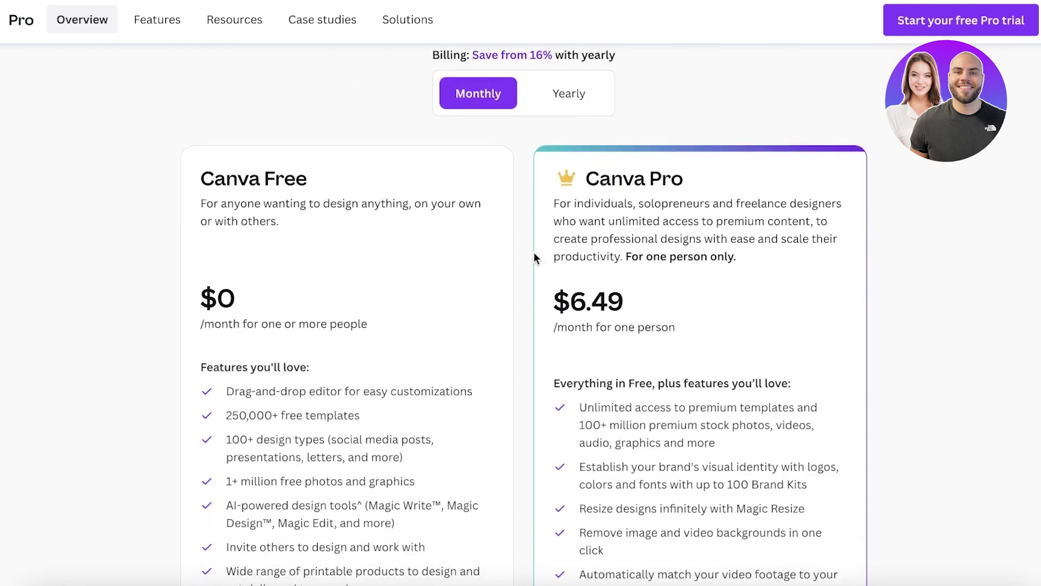
pyautogui.scroll(-6, 675, 252)
pyautogui.scroll(6, 675, 252)
pyautogui.scroll(-6, 674, 249)
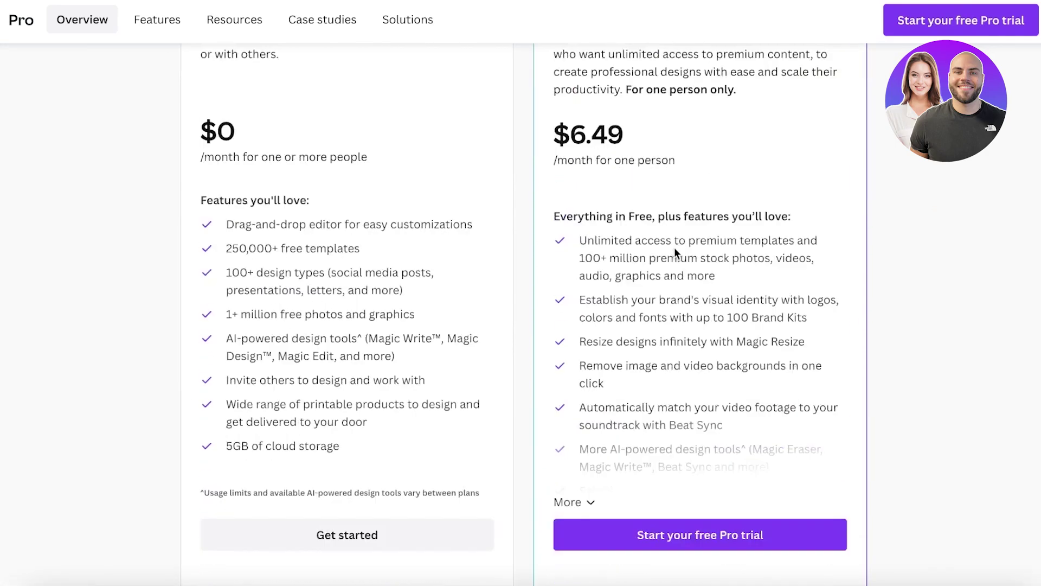
pyautogui.click(588, 334)
pyautogui.scroll(5, 591, 326)
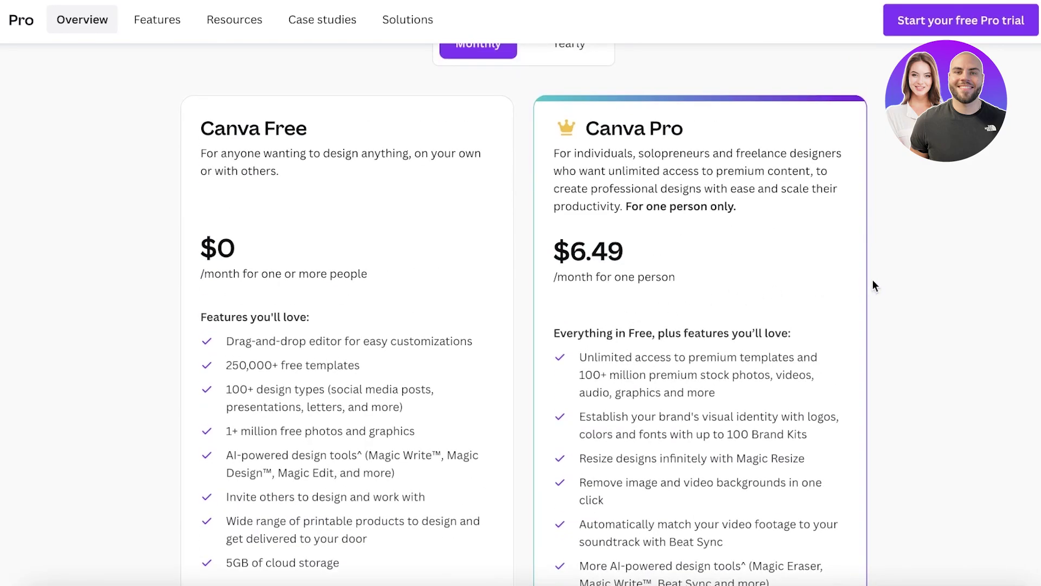
pyautogui.scroll(-3, 895, 279)
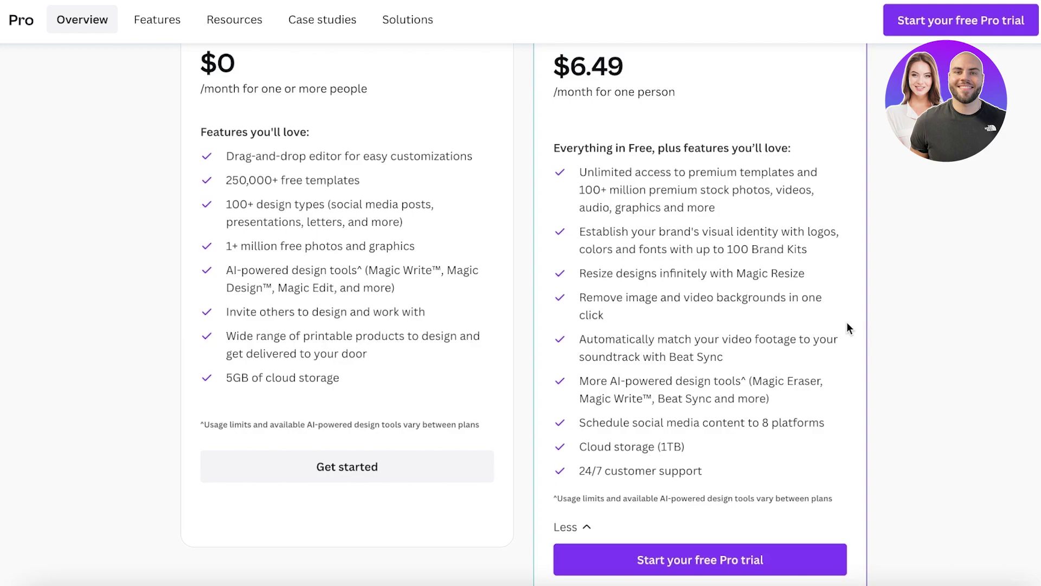
pyautogui.scroll(20, 735, 246)
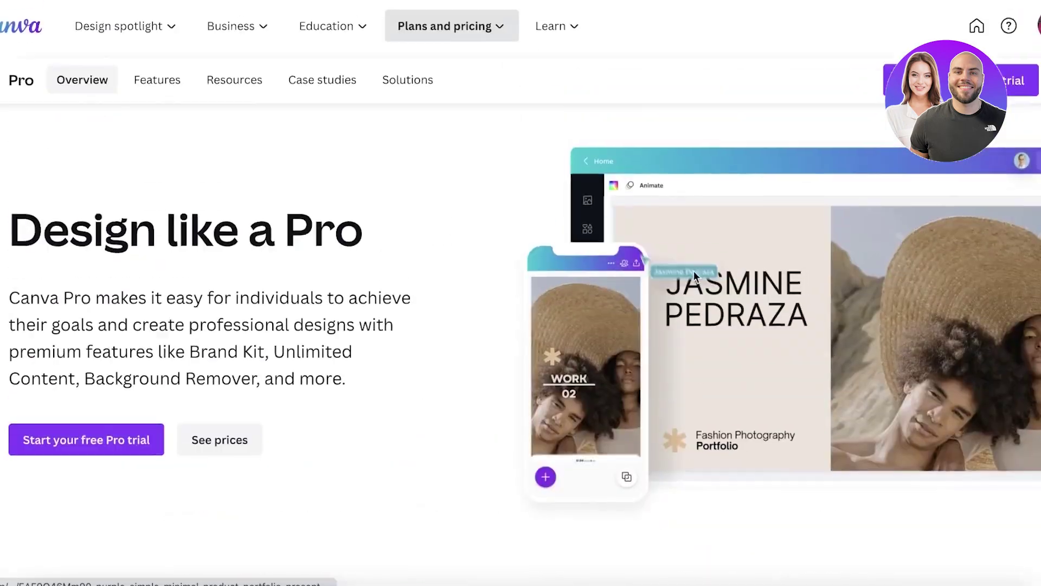
pyautogui.click(25, 27)
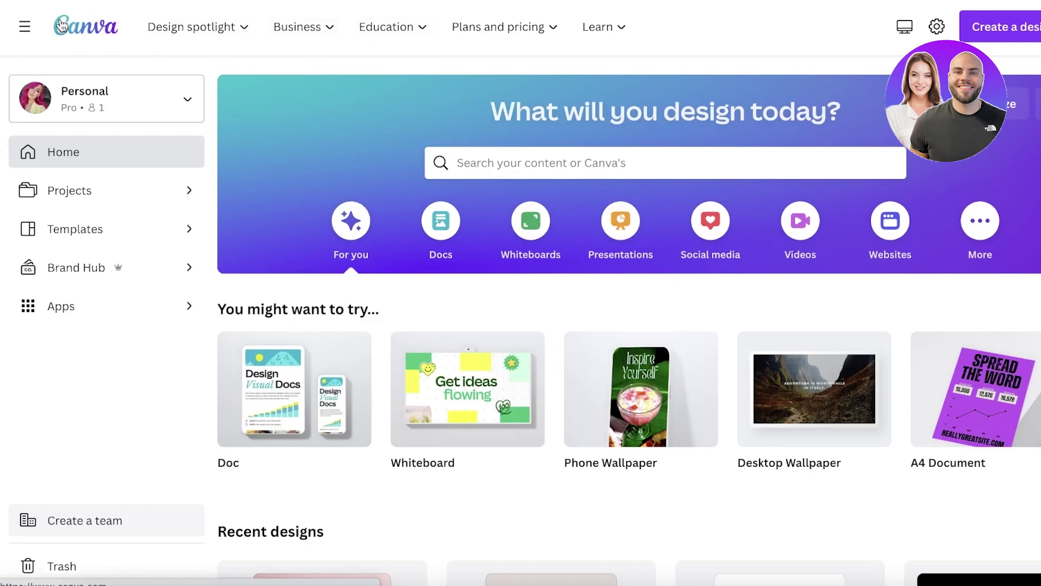
# Collapse and restore the left sidebar, and check the account switcher.
pyautogui.click(24, 27)
pyautogui.click(24, 27)
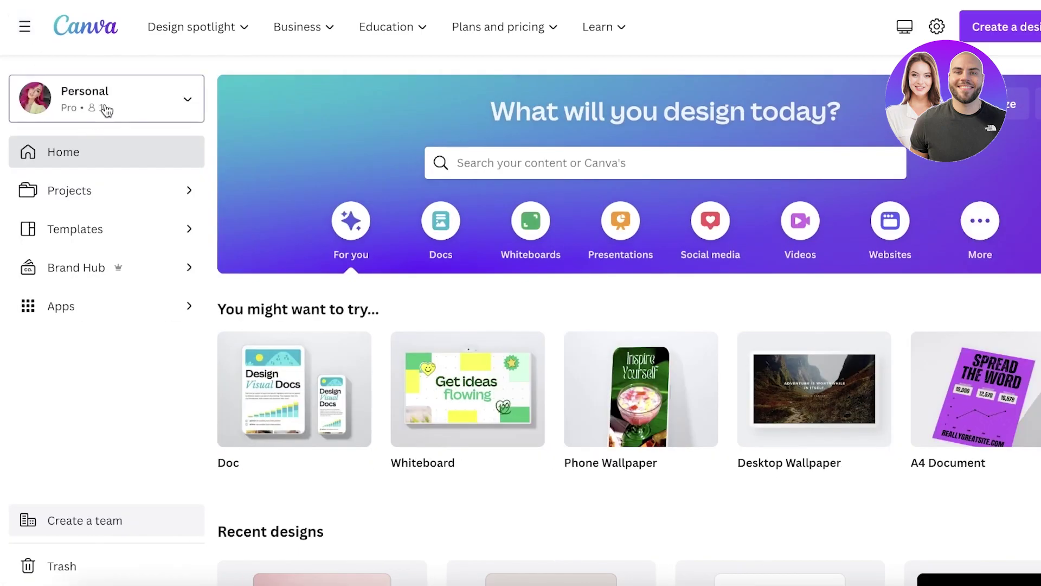
pyautogui.click(103, 107)
pyautogui.click(103, 107)
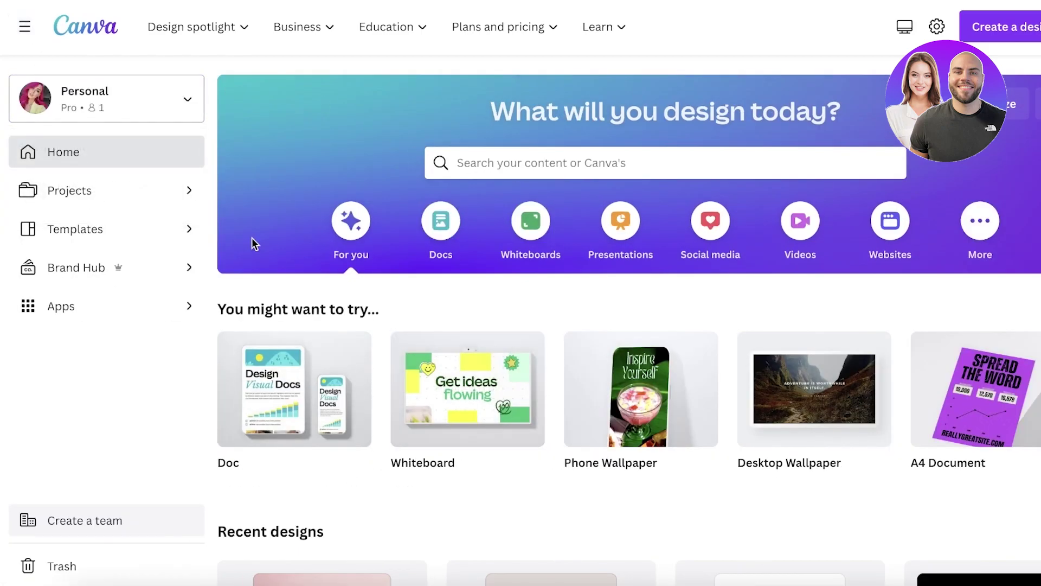
# Look at the Brand Kit page, then go to the Apps page with its recommended apps.
pyautogui.click(188, 271)
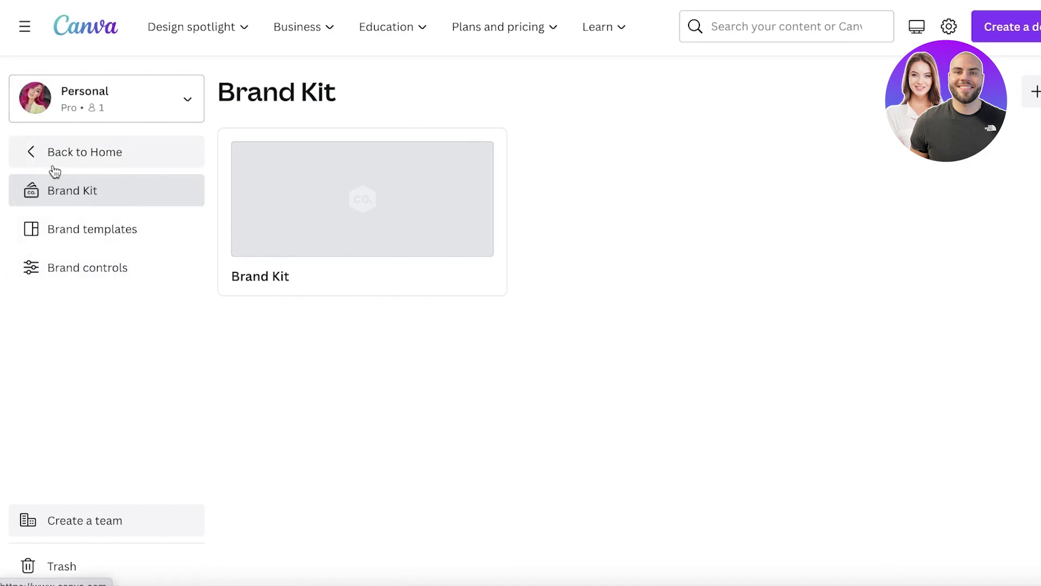
pyautogui.click(28, 161)
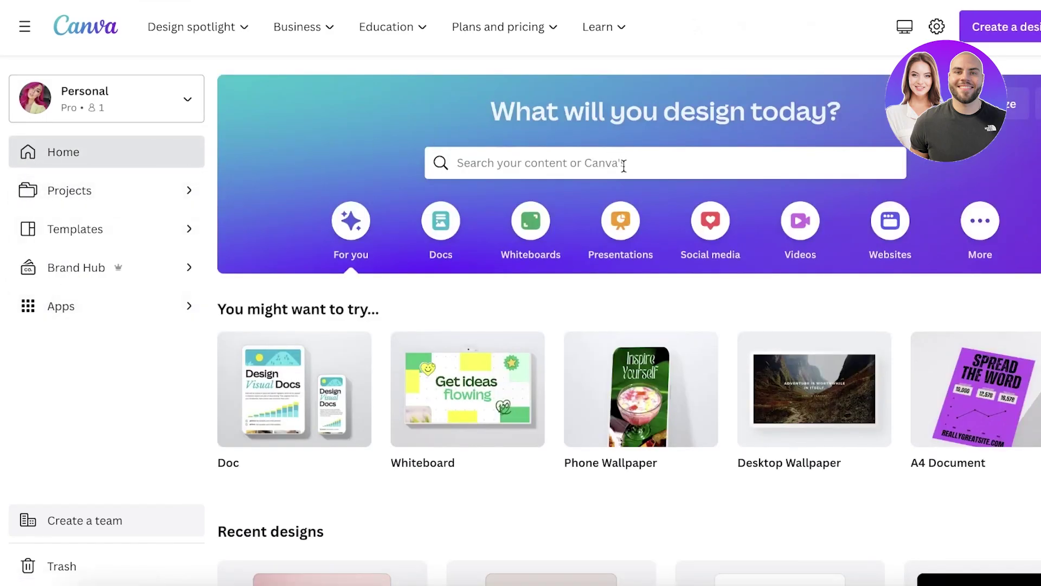
pyautogui.click(149, 302)
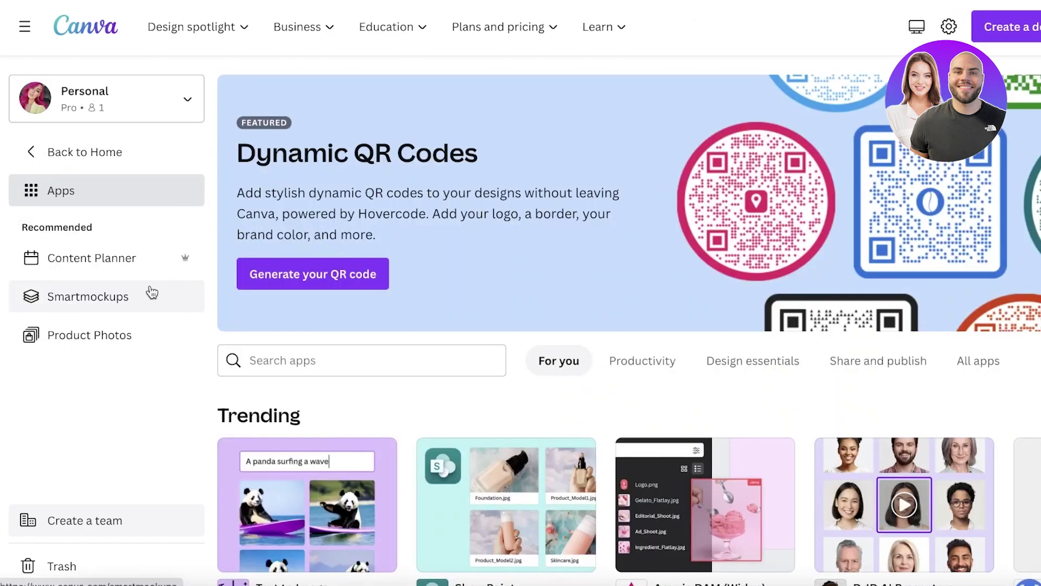
pyautogui.click(59, 152)
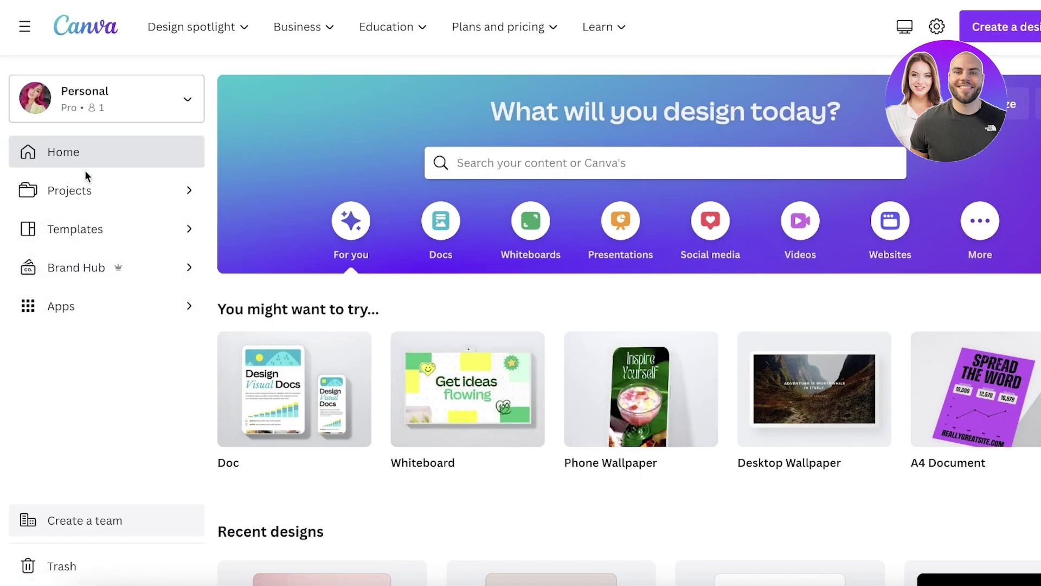
pyautogui.click(53, 319)
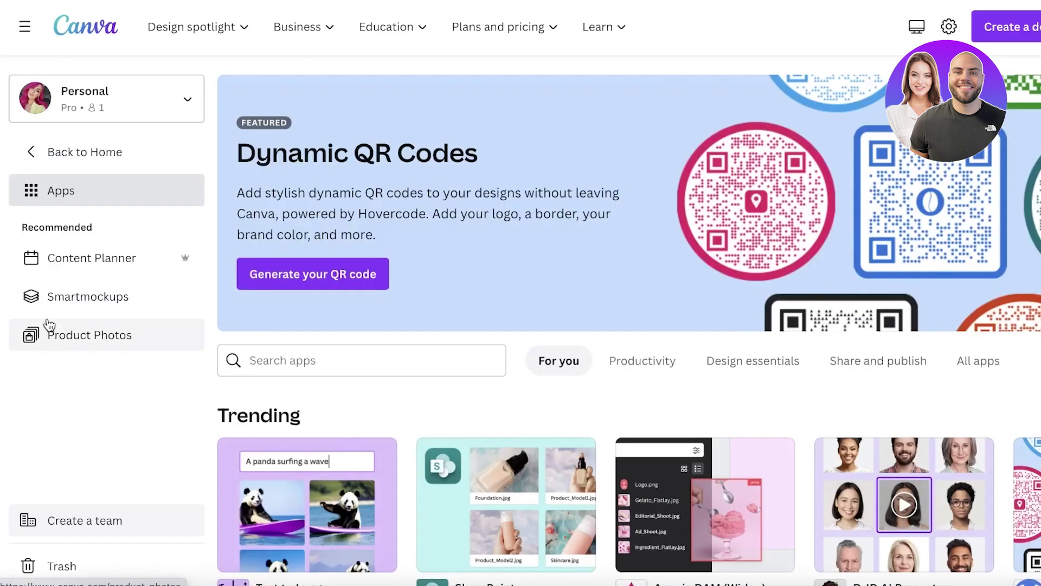
# Open Content Planner and browse May 2023 events, including National Hamburger Day on the 28th.
pyautogui.click(180, 271)
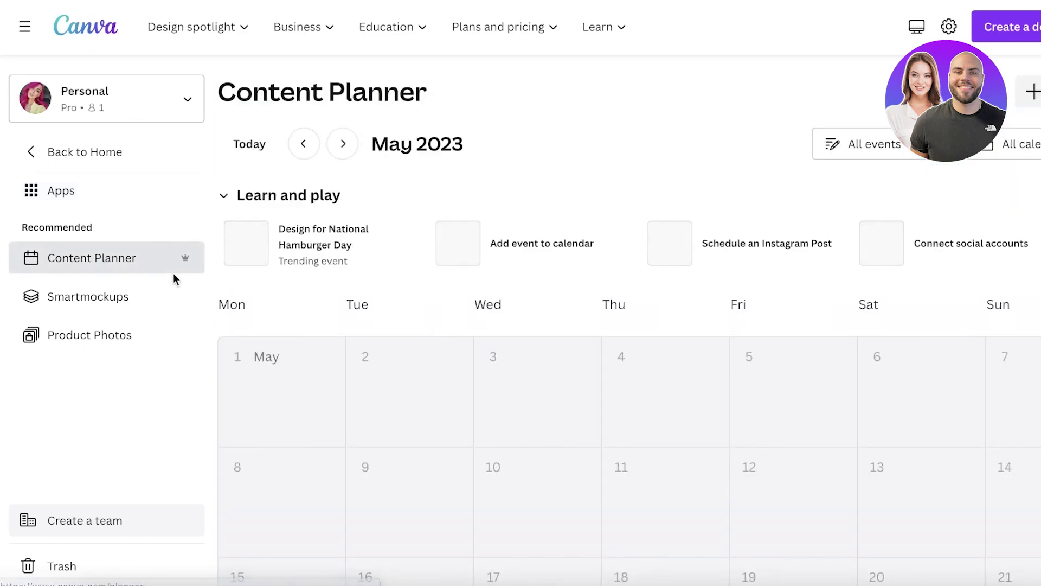
pyautogui.scroll(-5, 332, 212)
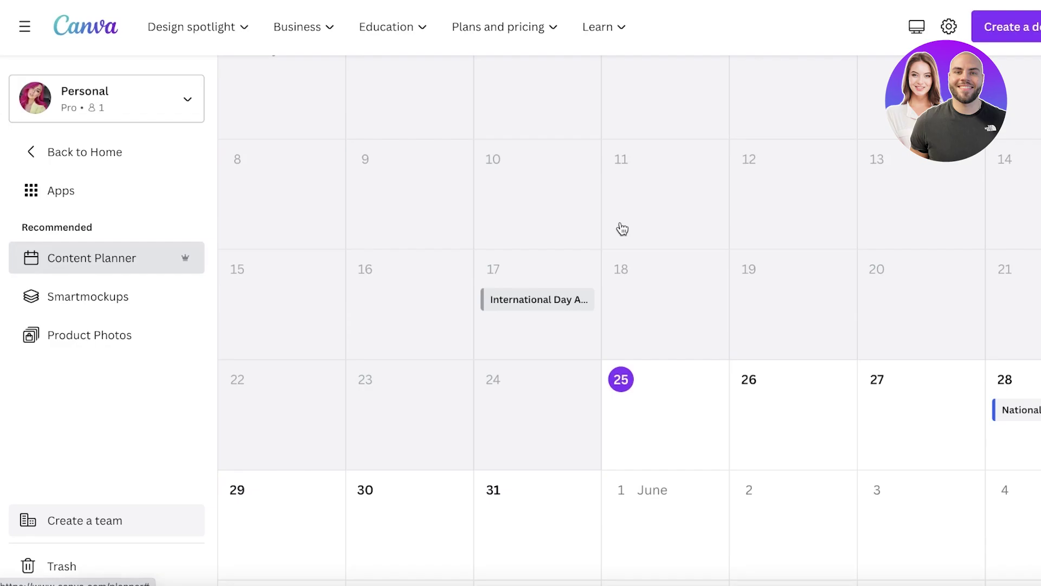
pyautogui.scroll(5, 604, 231)
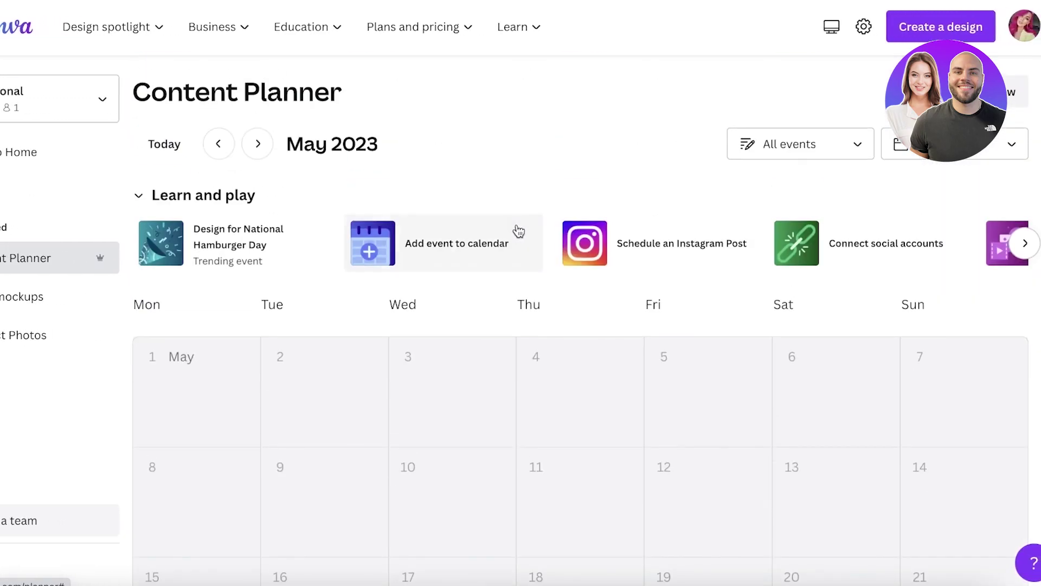
pyautogui.scroll(-6, 518, 231)
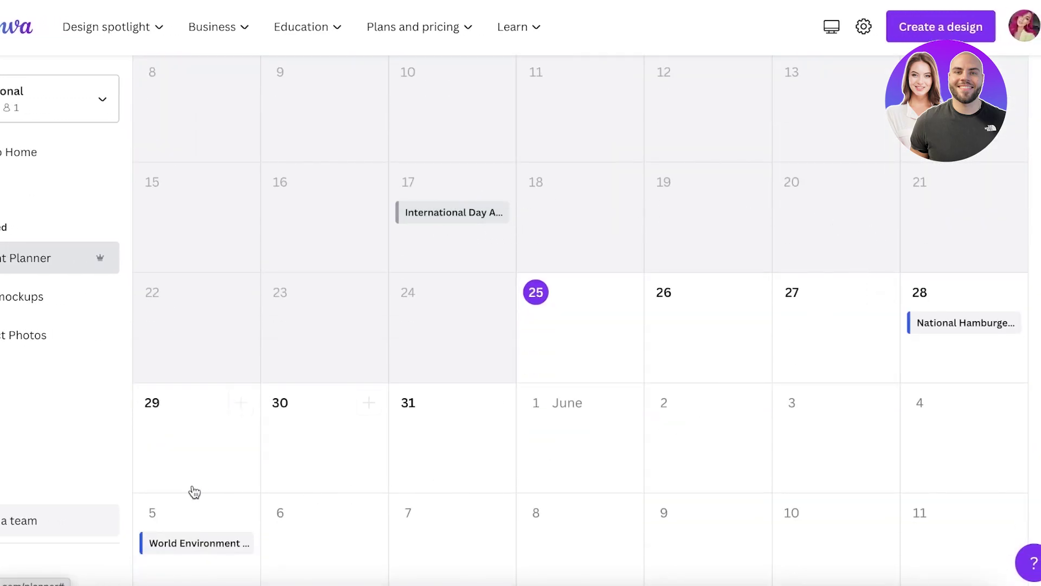
pyautogui.scroll(6, 206, 462)
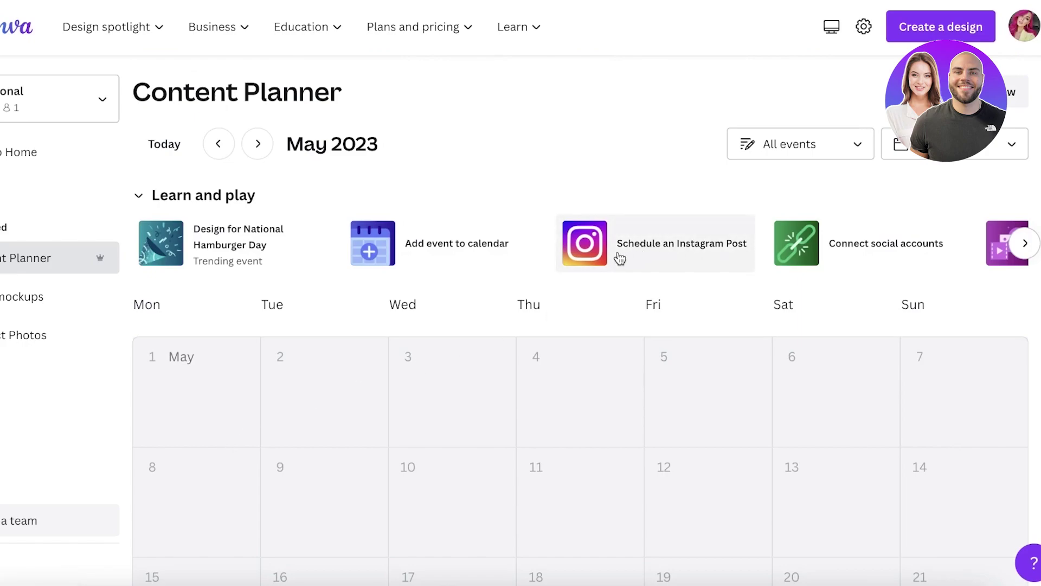
pyautogui.scroll(-3, 566, 199)
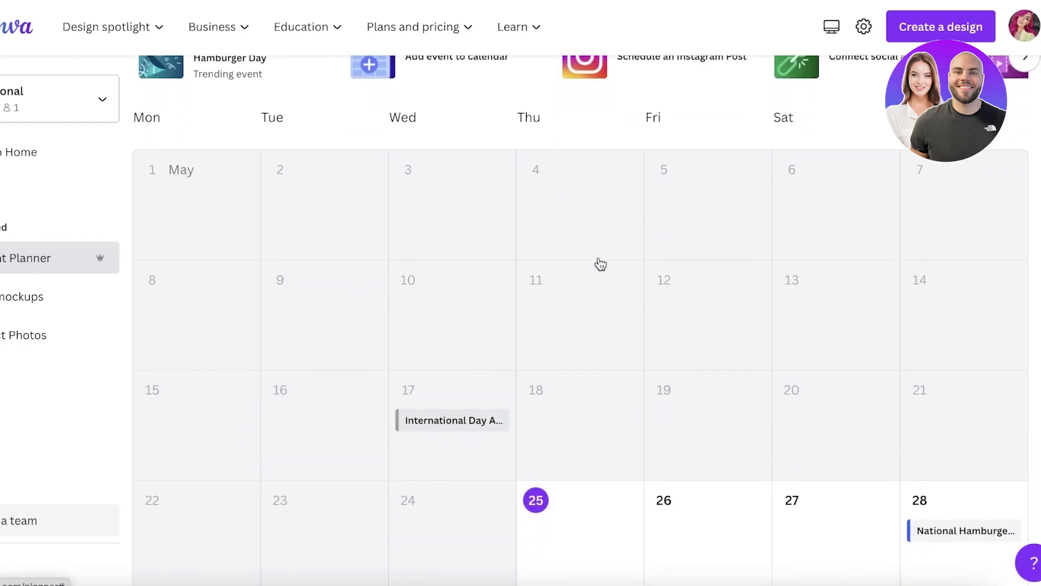
pyautogui.scroll(3, 586, 268)
pyautogui.scroll(-3, 599, 416)
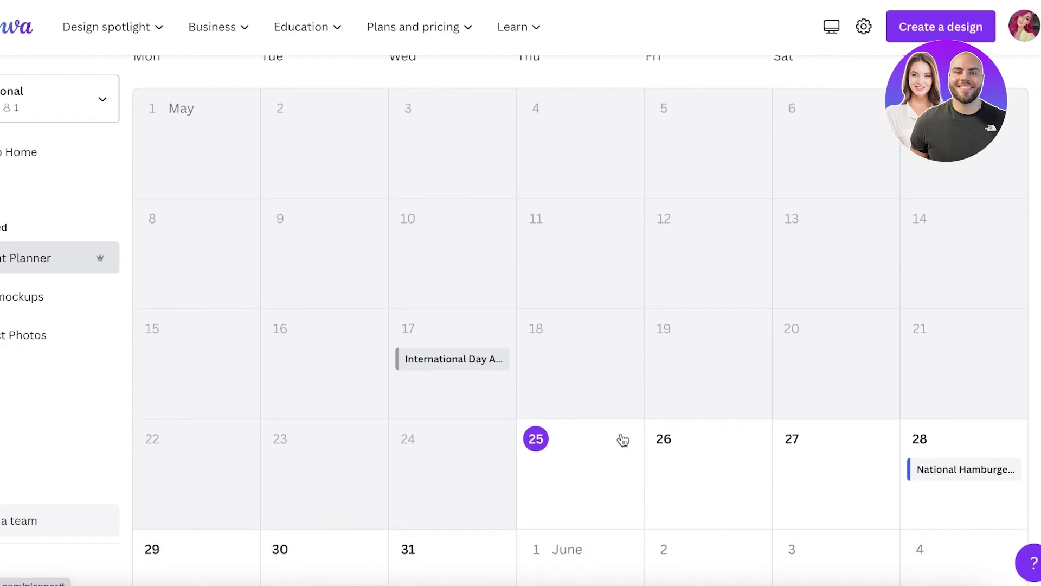
pyautogui.scroll(4, 622, 437)
pyautogui.scroll(-3, 728, 414)
pyautogui.scroll(3, 728, 414)
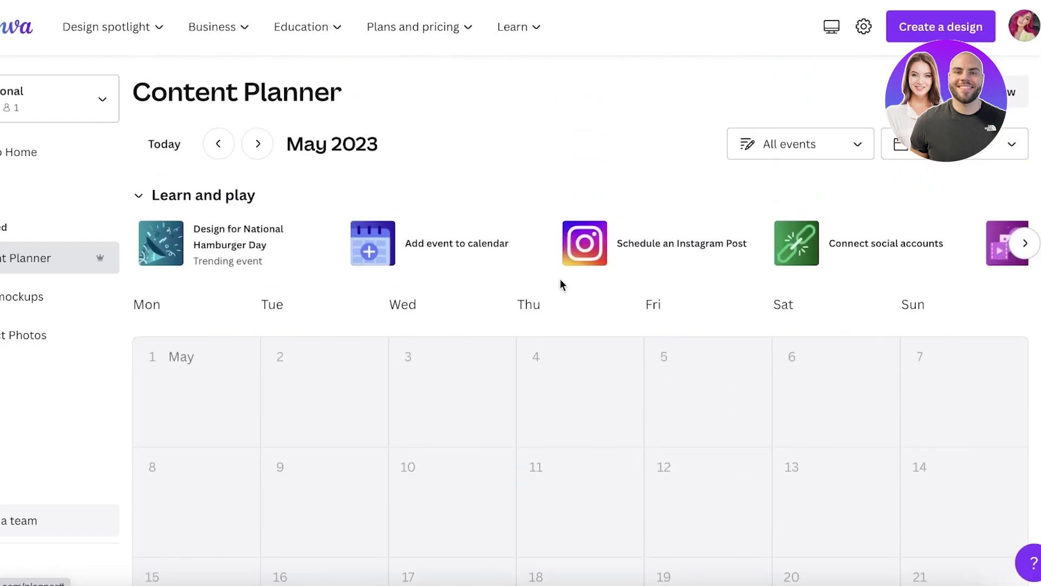
pyautogui.click(1024, 244)
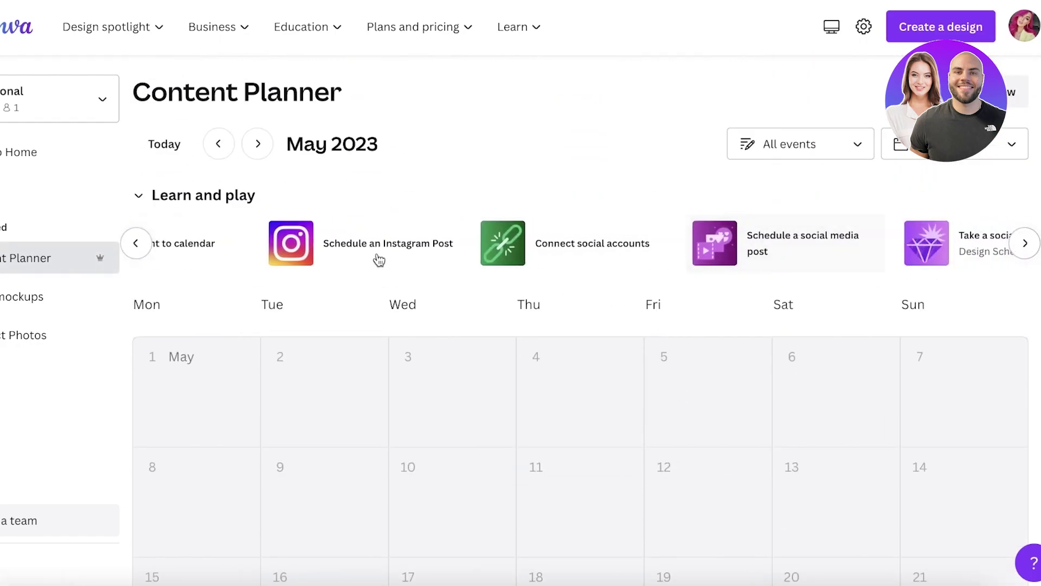
# Collapse Learn and play and move the calendar from April through May to June 2023.
pyautogui.click(177, 202)
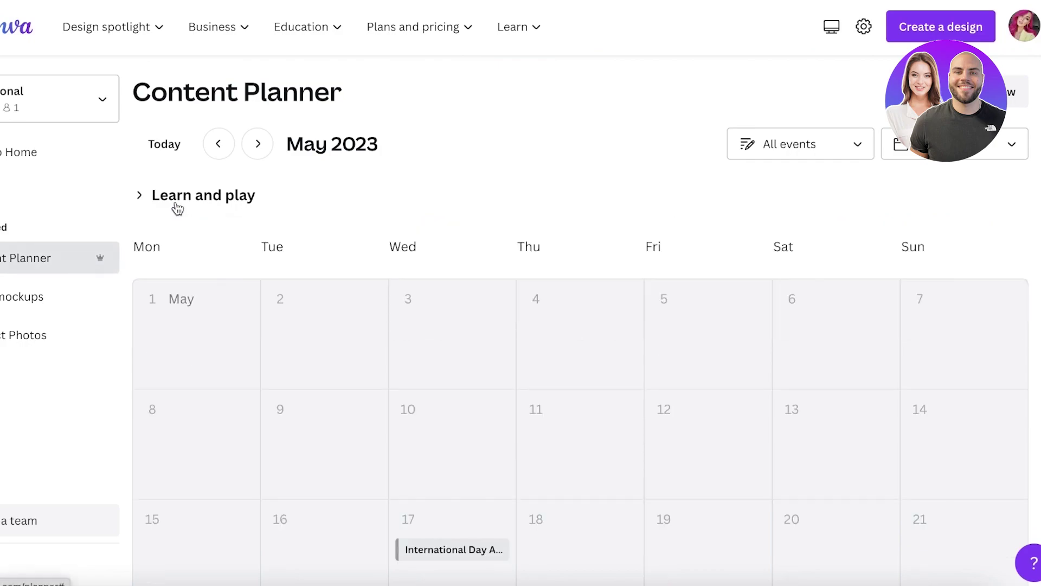
pyautogui.click(220, 145)
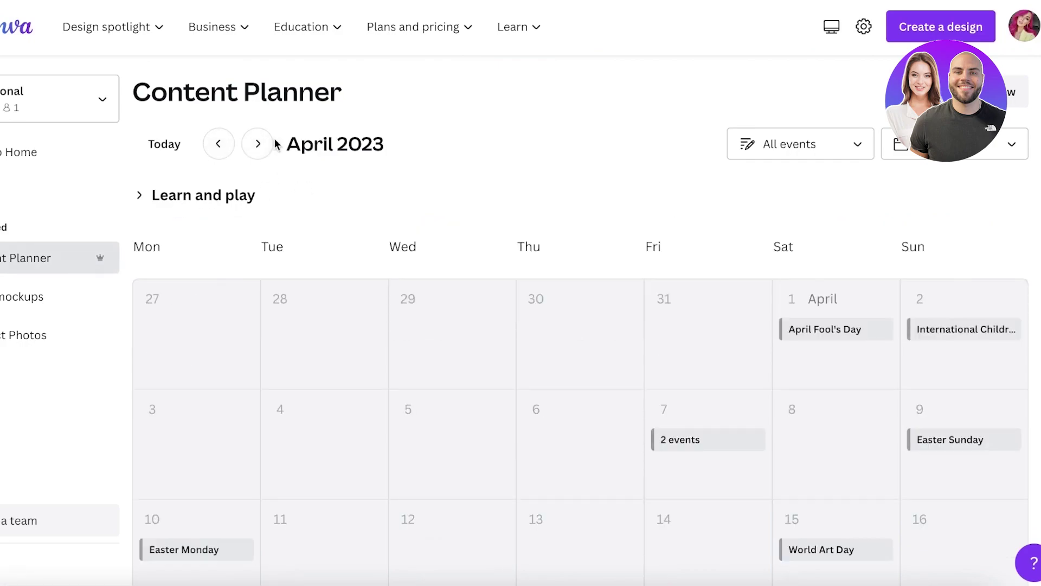
pyautogui.click(258, 144)
pyautogui.click(257, 145)
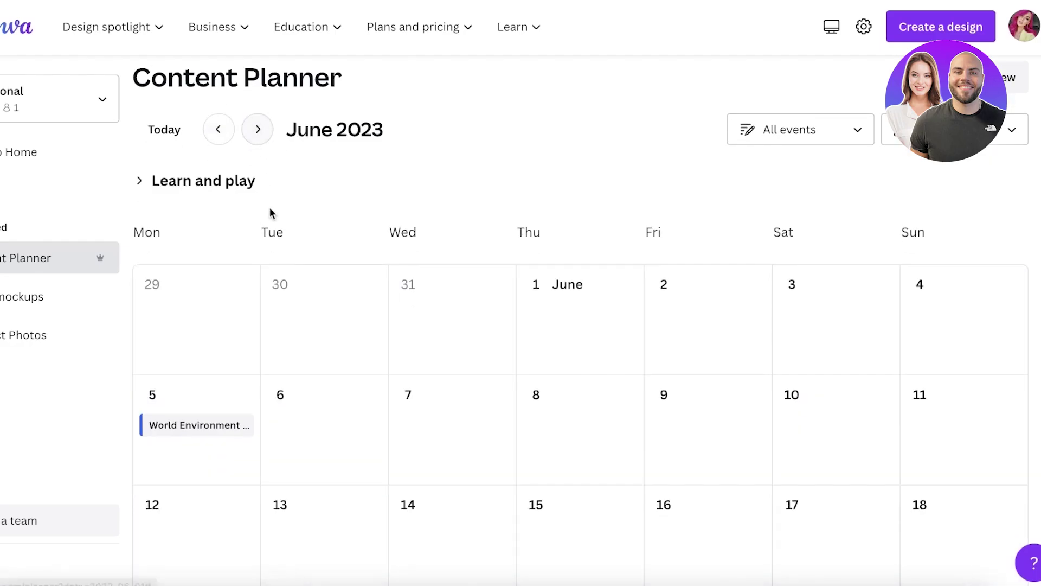
pyautogui.scroll(-7, 463, 333)
pyautogui.scroll(4, 332, 157)
pyautogui.scroll(4, 332, 157)
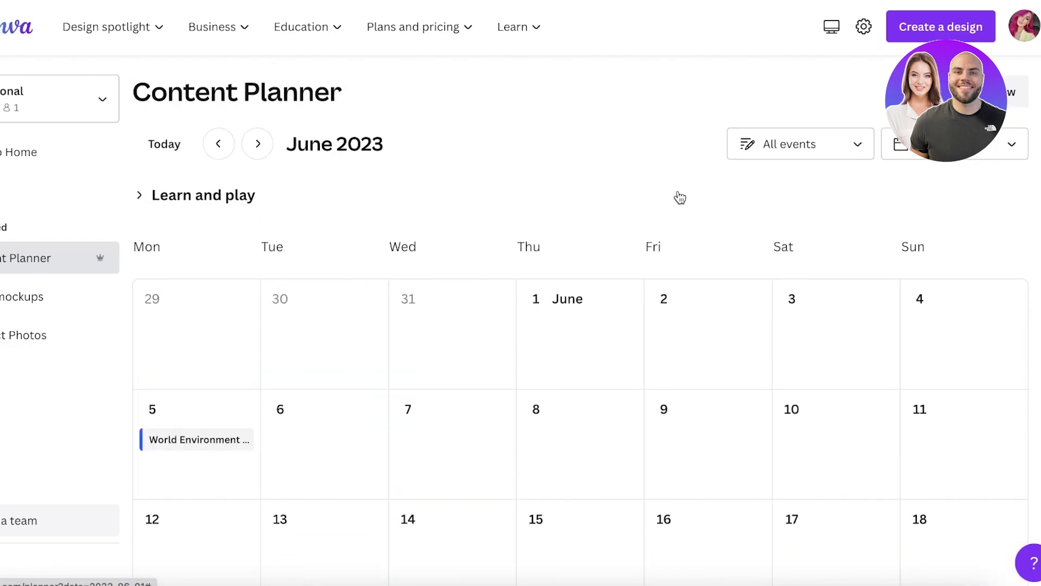
# Check the All events filter and the New post/event menu without changing anything.
pyautogui.click(792, 145)
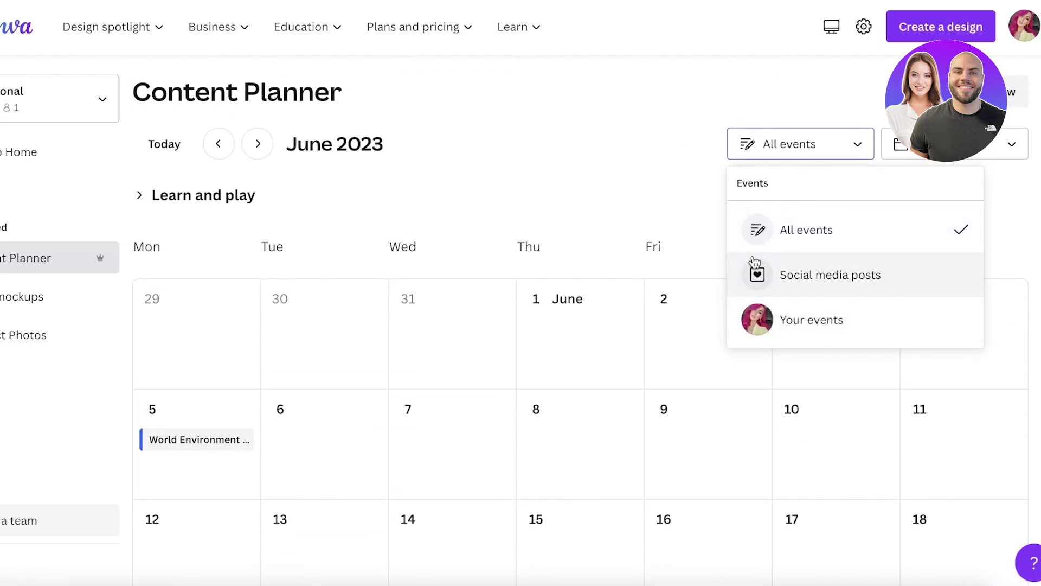
pyautogui.click(821, 140)
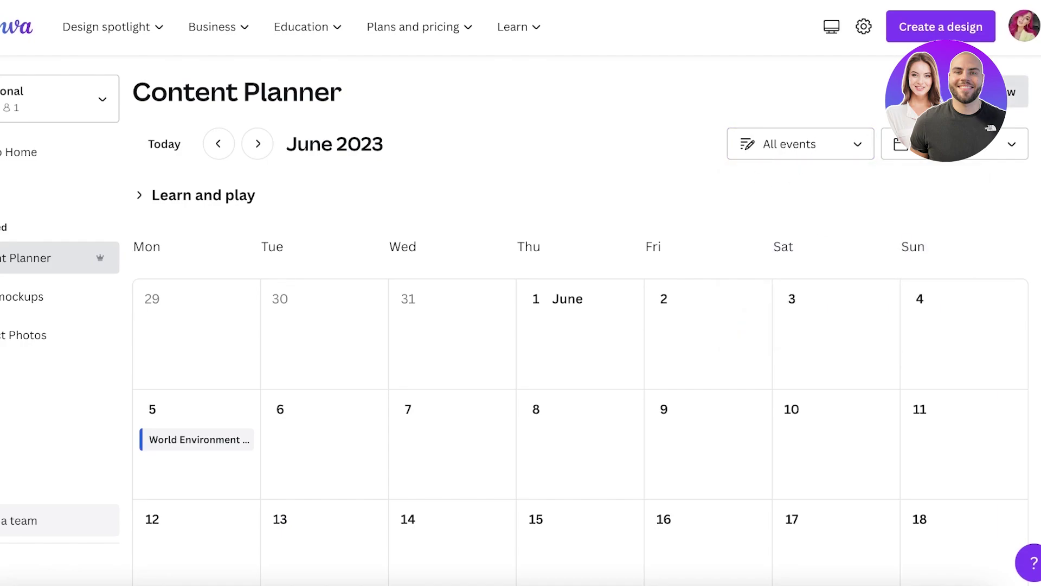
pyautogui.click(818, 153)
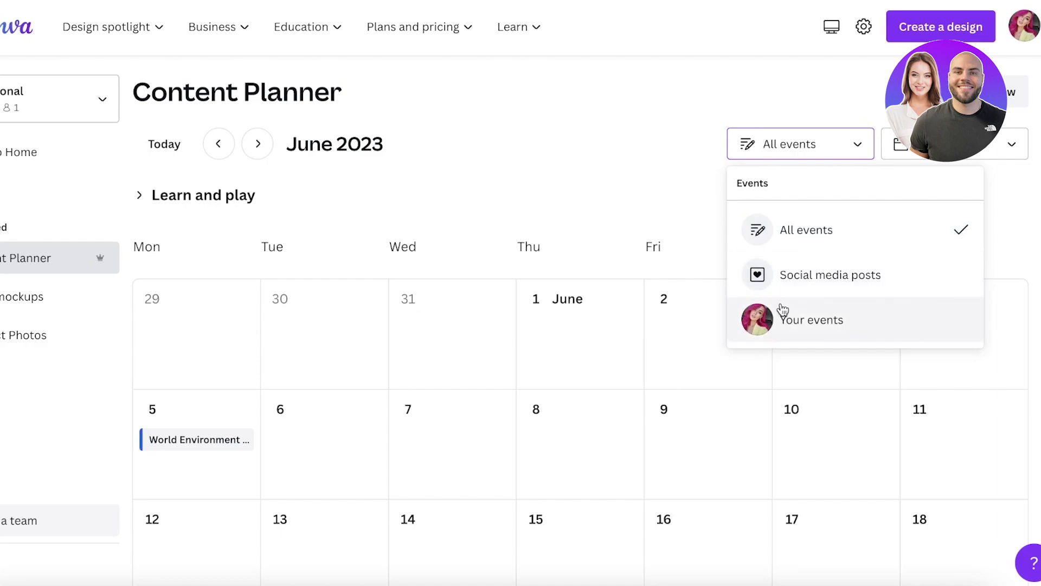
pyautogui.click(709, 148)
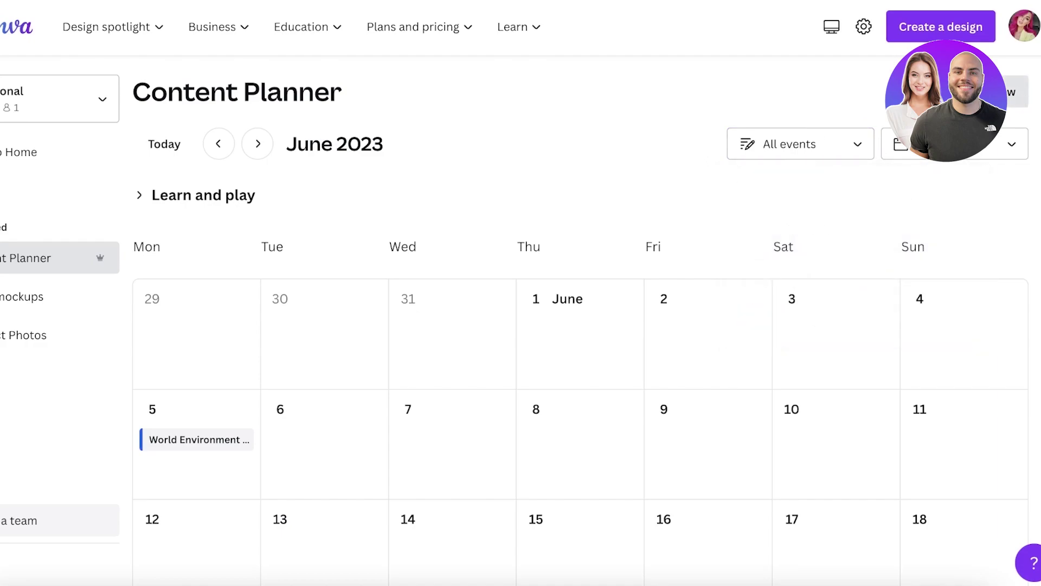
pyautogui.click(992, 91)
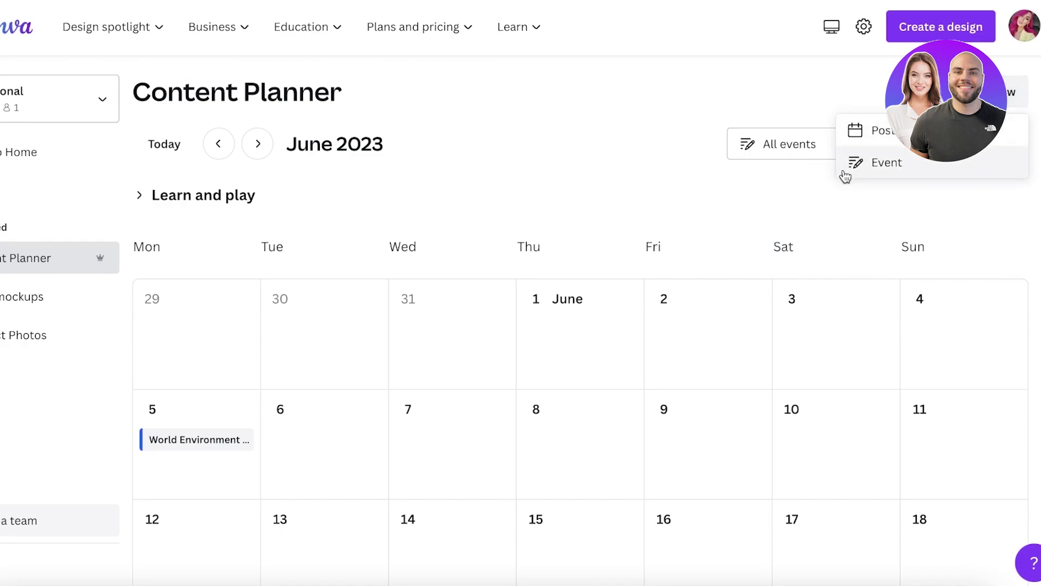
pyautogui.click(736, 126)
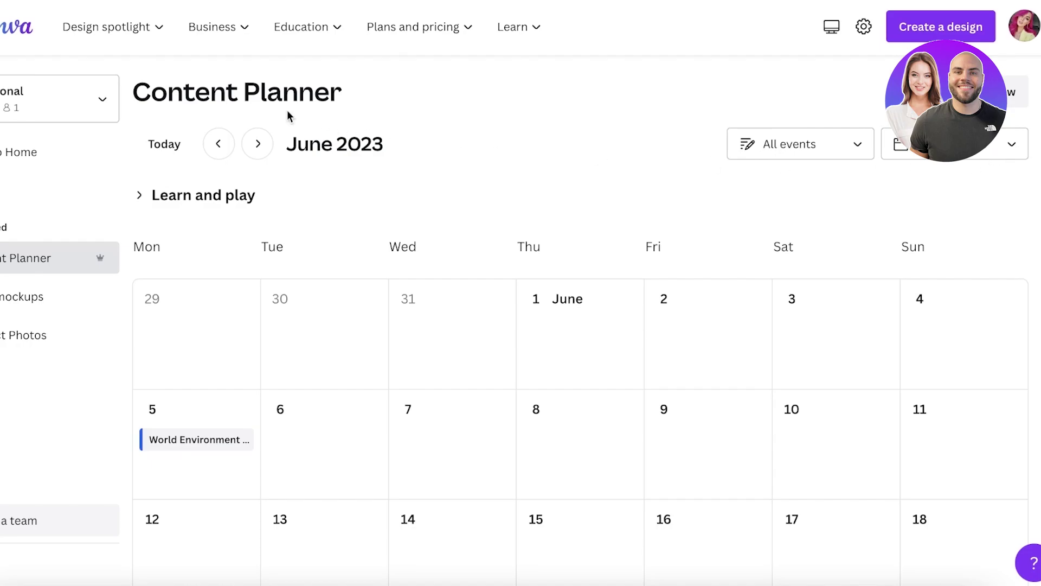
# Expand Learn and play and page through its cards to Connect social accounts.
pyautogui.click(178, 197)
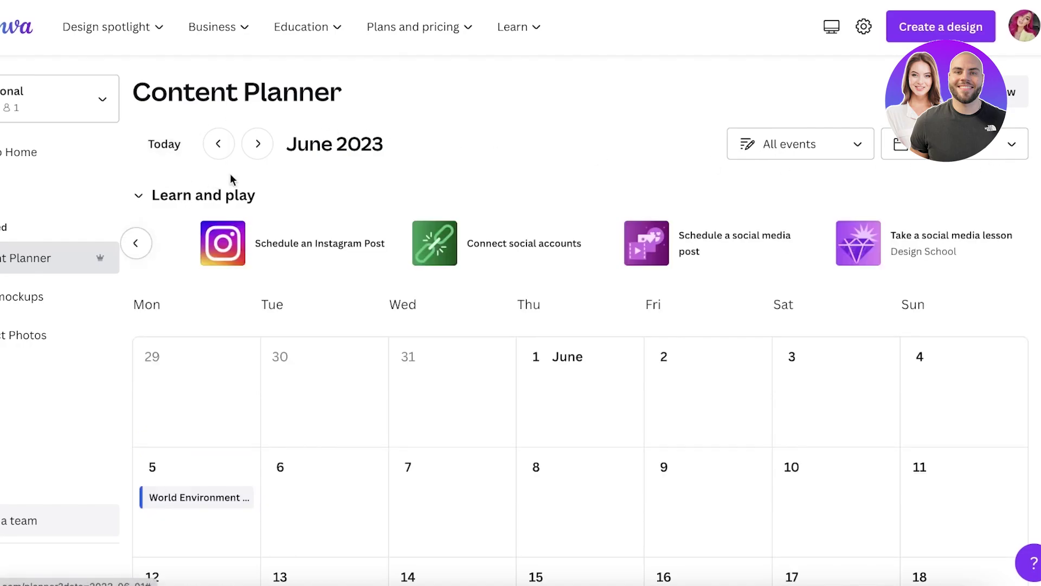
pyautogui.click(135, 244)
pyautogui.scroll(-8, 140, 251)
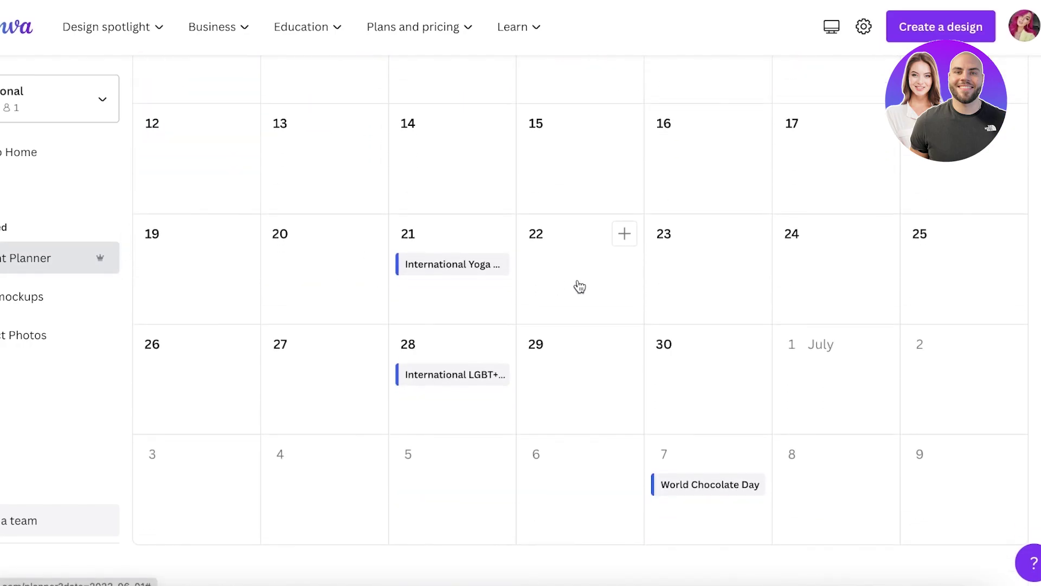
pyautogui.scroll(8, 579, 287)
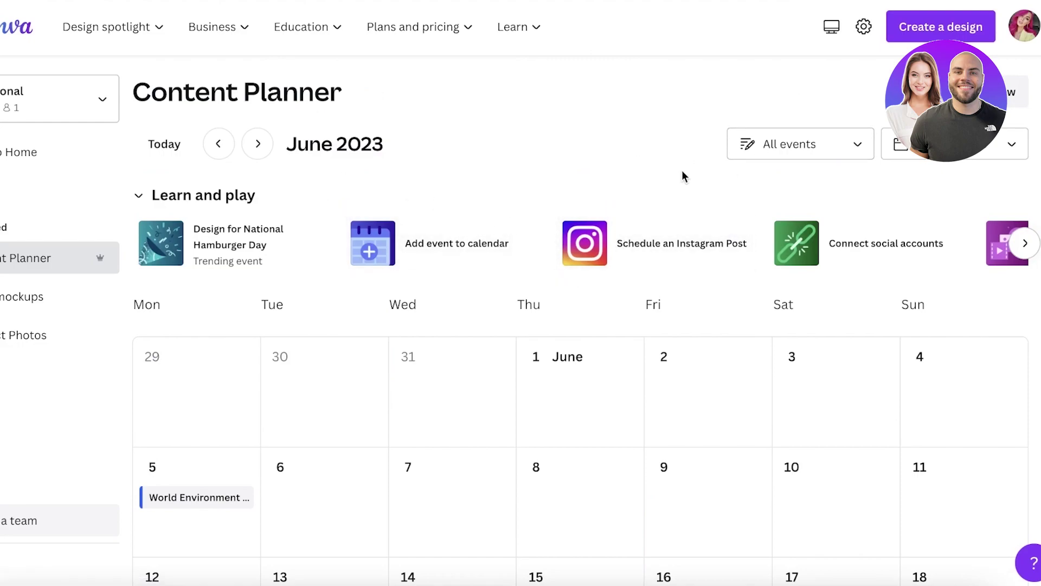
pyautogui.click(1024, 244)
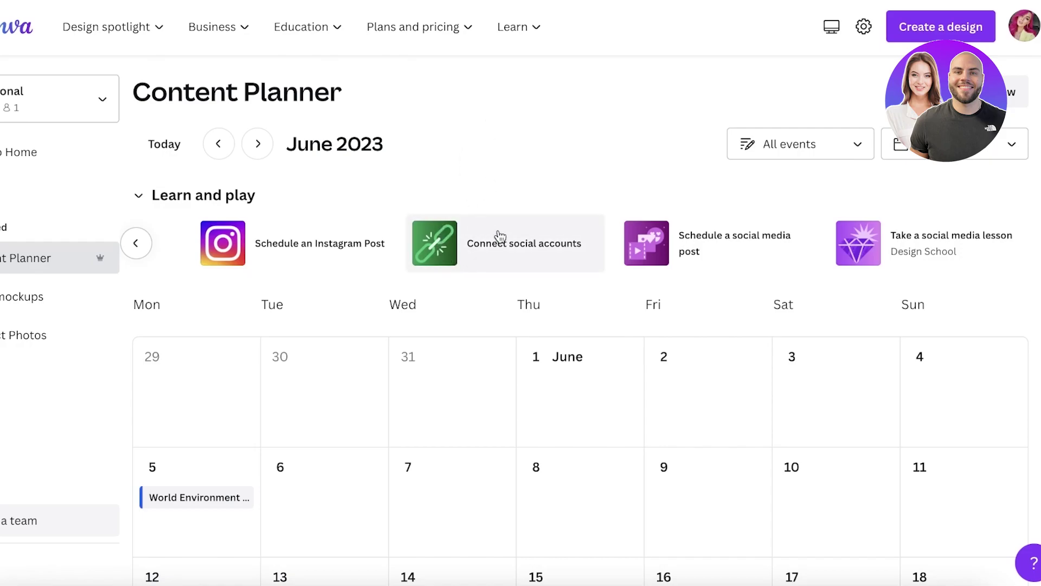
# Open Connect social accounts and preview the Instagram Business and Facebook Page options.
pyautogui.click(476, 246)
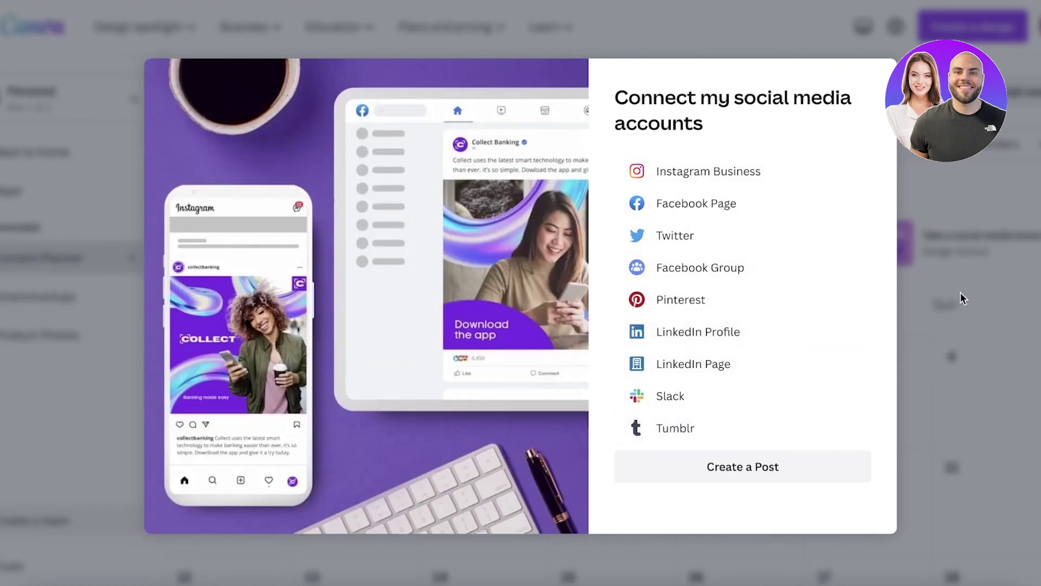
pyautogui.click(651, 170)
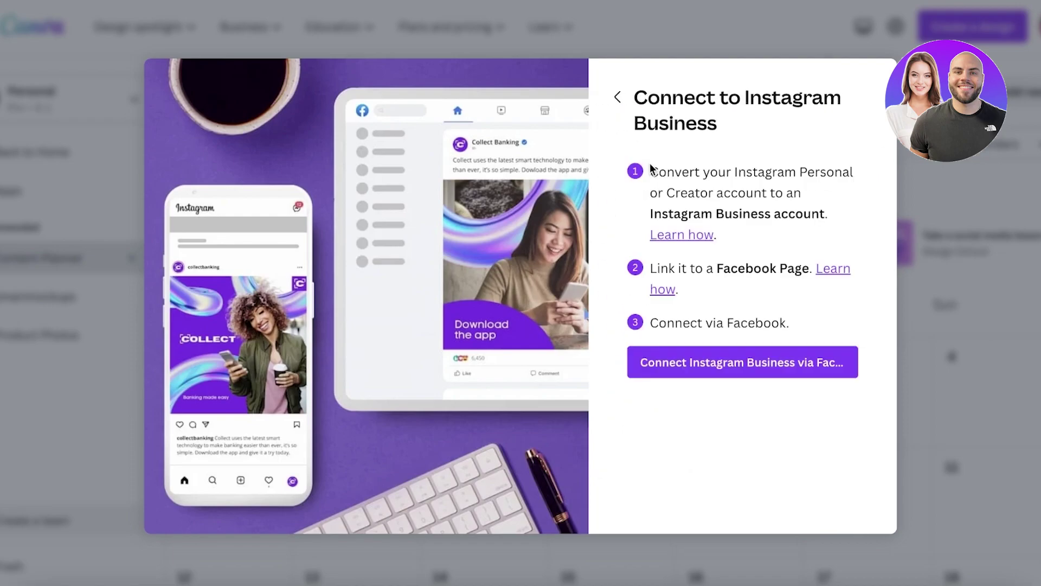
pyautogui.click(612, 97)
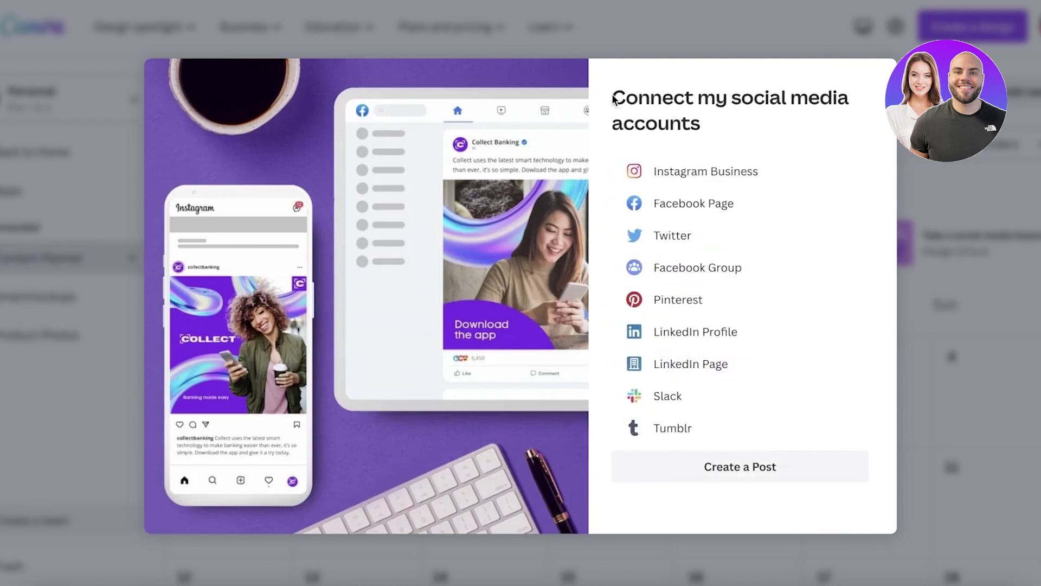
pyautogui.click(649, 208)
pyautogui.click(615, 97)
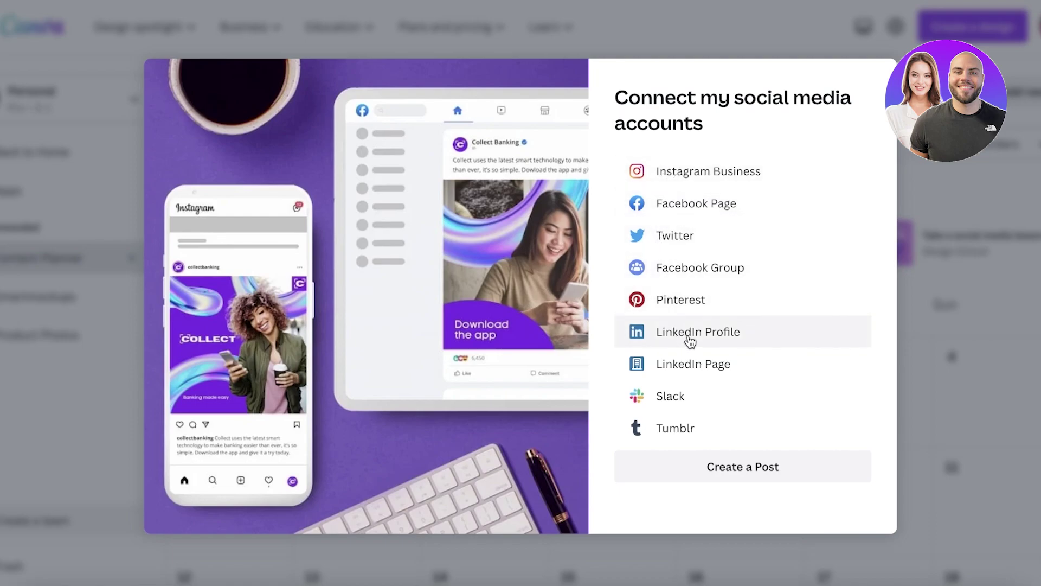
pyautogui.click(692, 466)
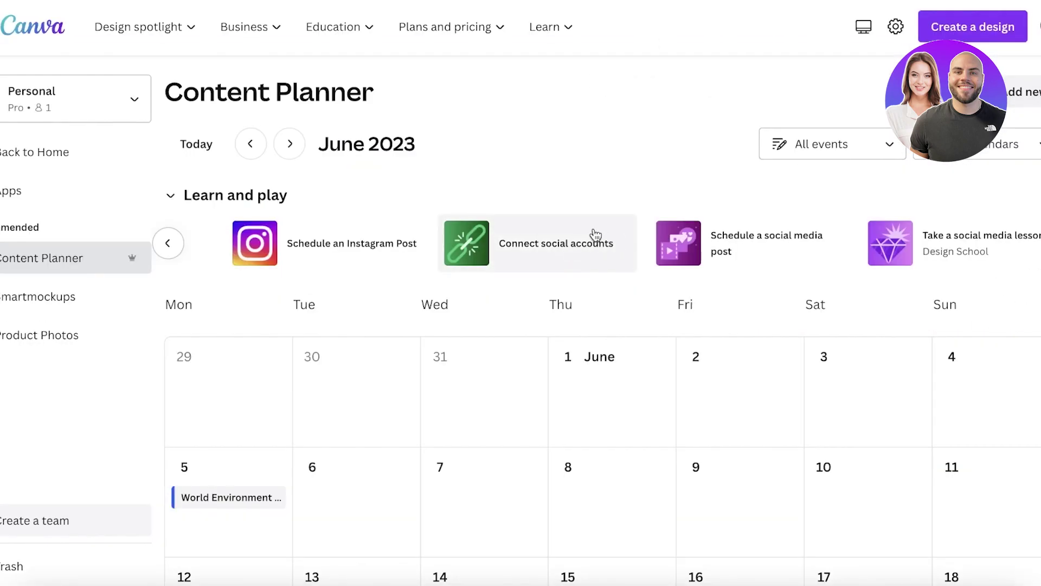
# Connect Instagram Business via Facebook and move the authorization window higher.
pyautogui.click(591, 229)
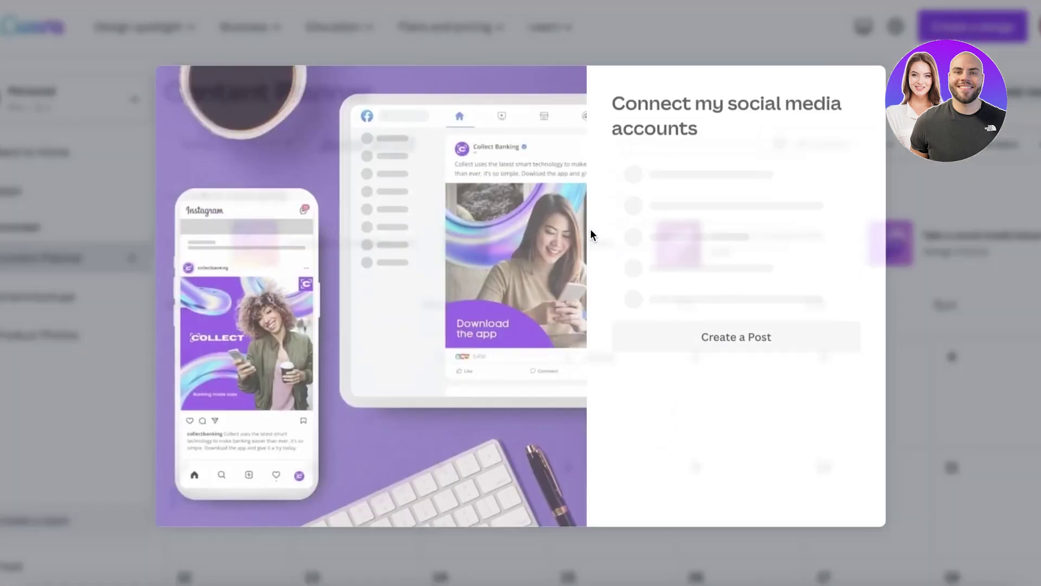
pyautogui.click(699, 170)
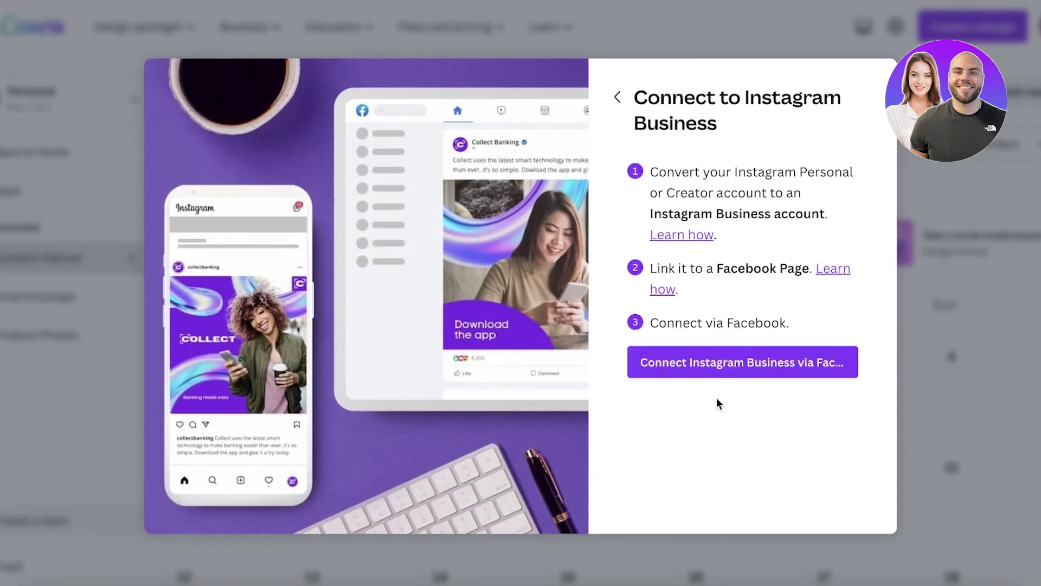
pyautogui.click(727, 363)
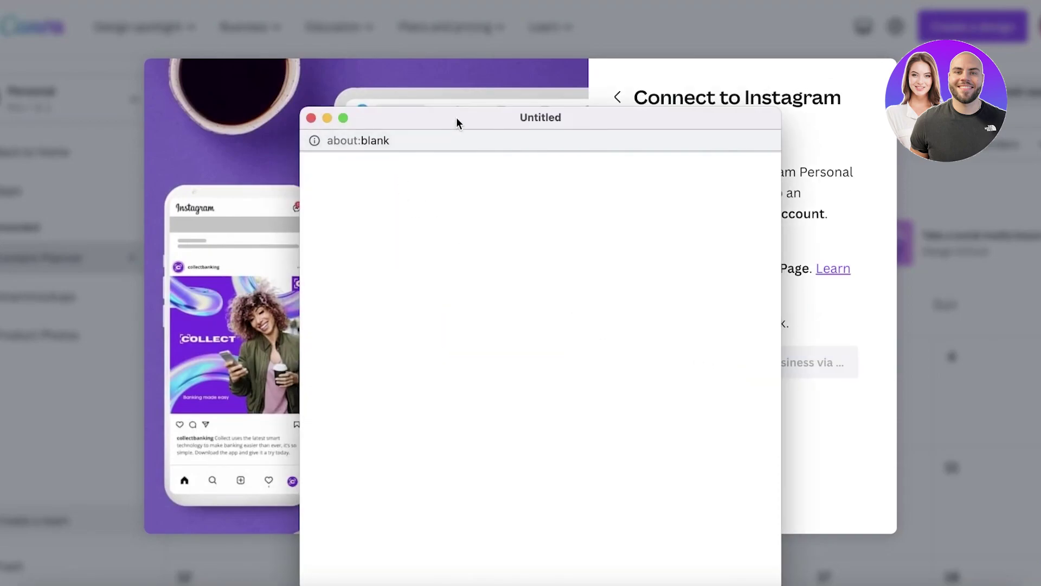
pyautogui.moveTo(458, 121); pyautogui.dragTo(464, 47)
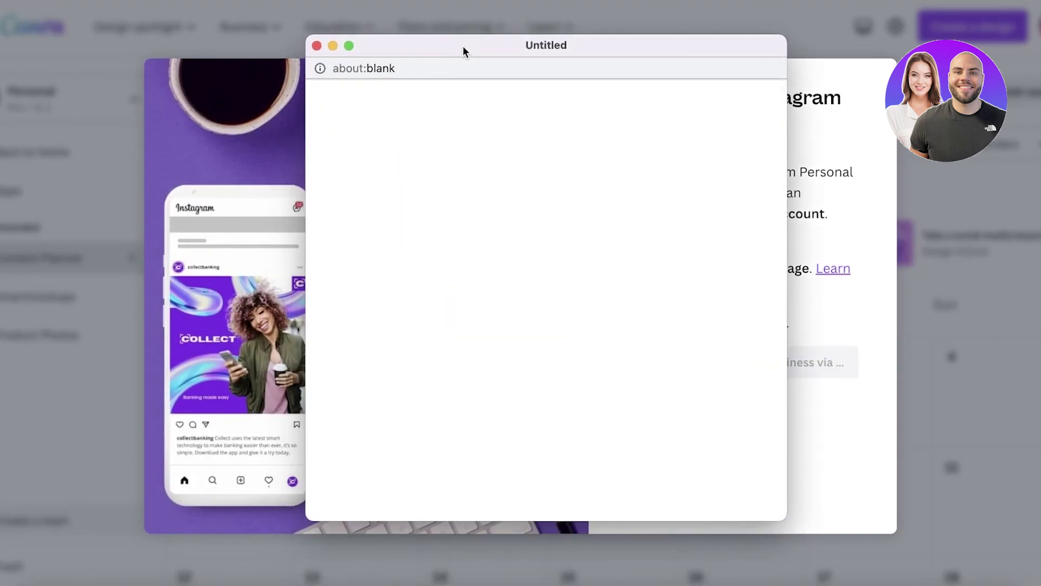
# Connect the Facebook Page instead, selecting Jimmys Coffee Shop and accepting the permissions.
pyautogui.click(317, 45)
pyautogui.click(616, 96)
pyautogui.click(699, 208)
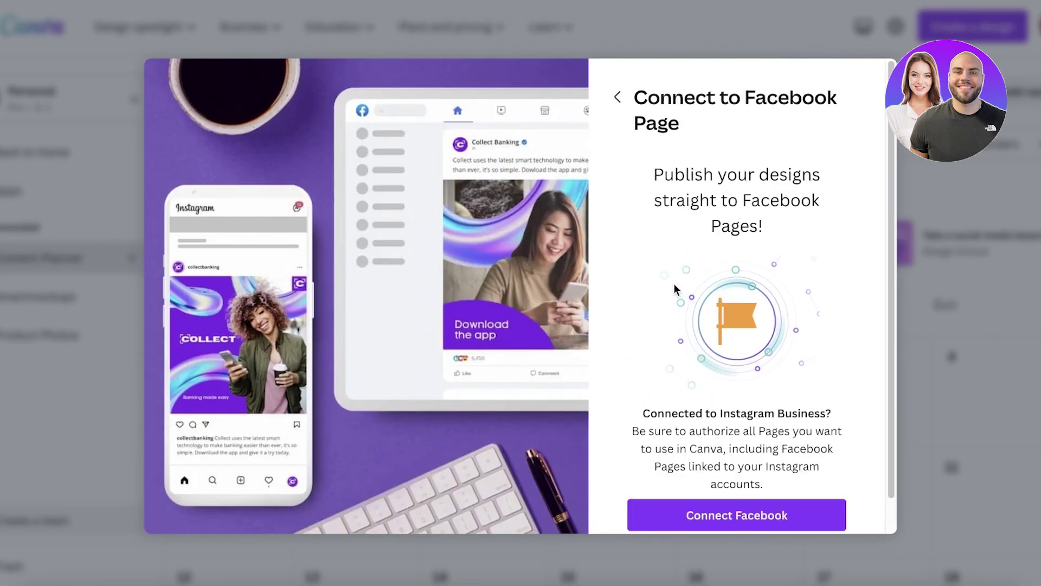
pyautogui.click(741, 516)
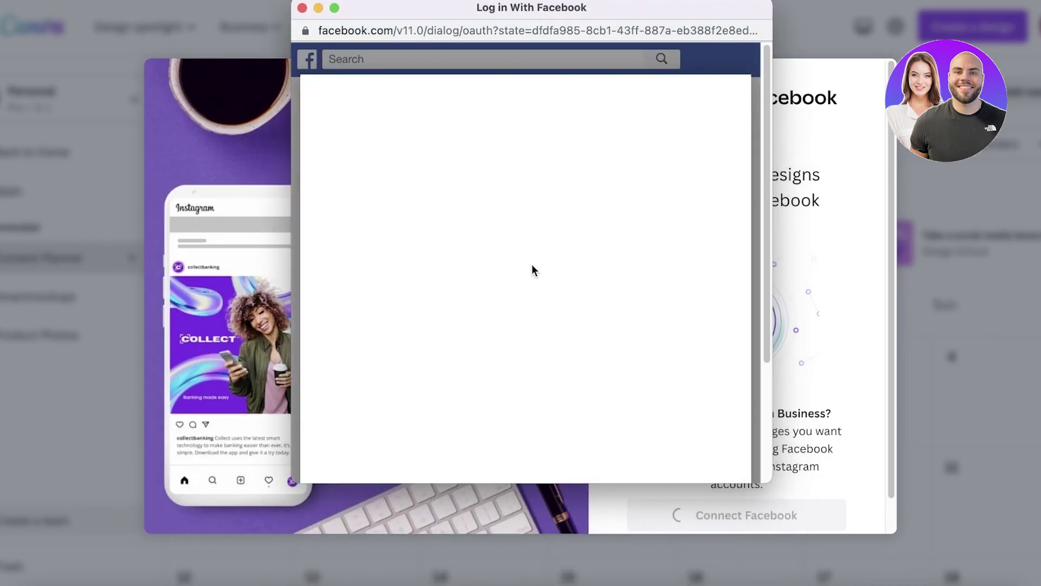
pyautogui.click(539, 278)
pyautogui.scroll(-3, 591, 282)
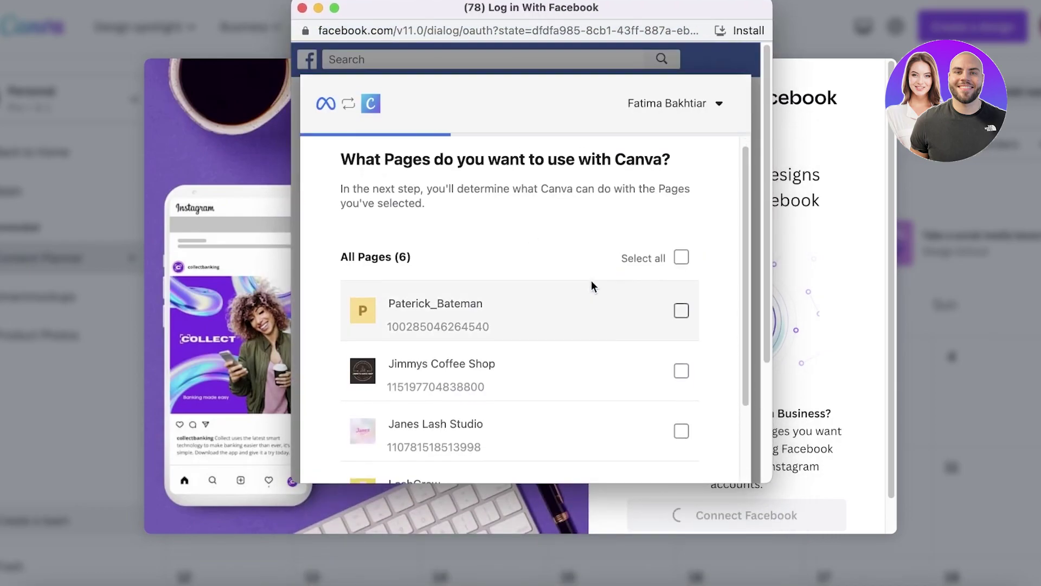
pyautogui.click(588, 320)
pyautogui.scroll(-1, 591, 322)
pyautogui.scroll(-2, 593, 326)
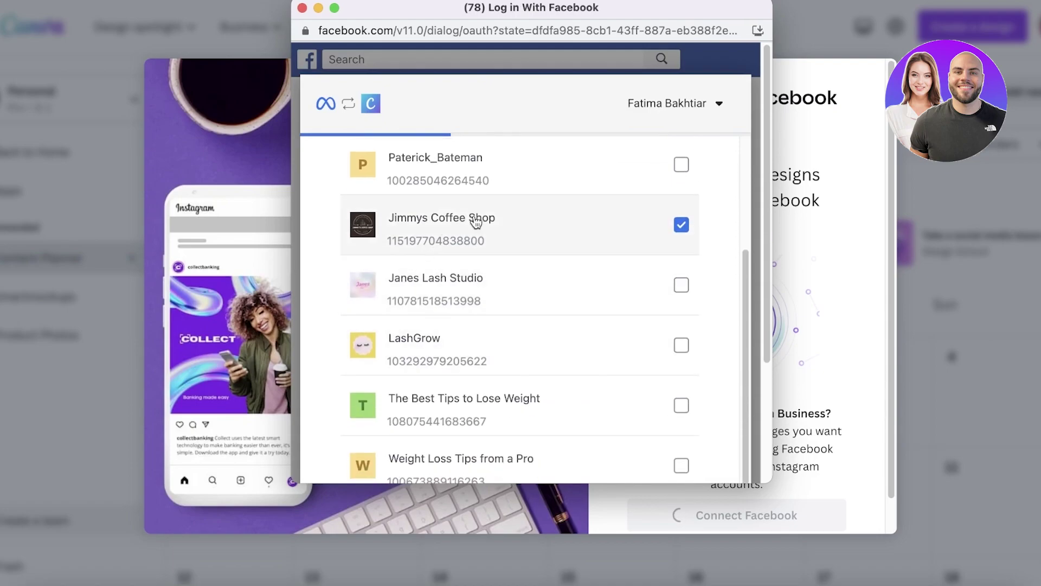
pyautogui.scroll(-5, 570, 220)
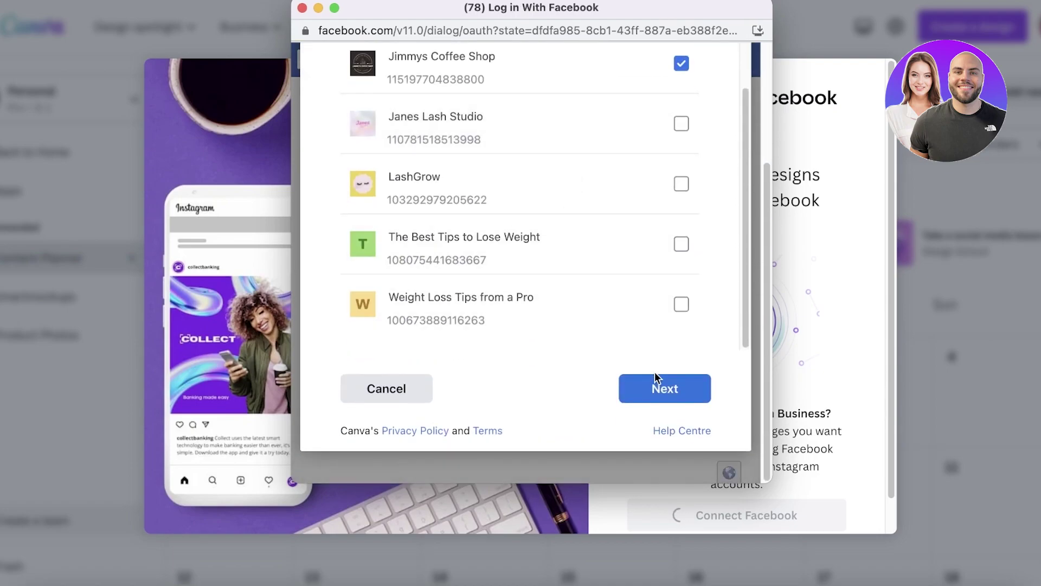
pyautogui.click(667, 388)
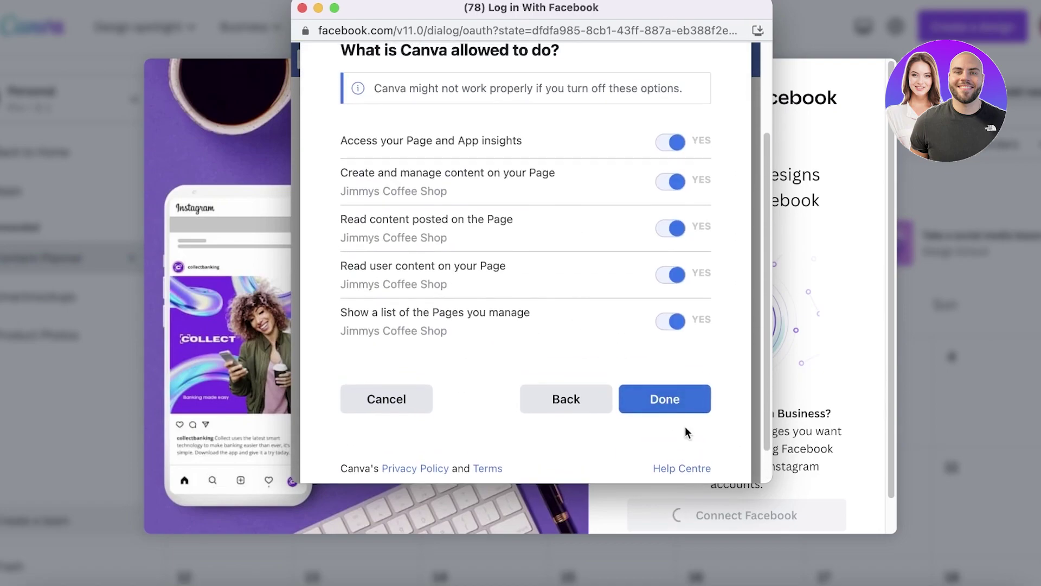
pyautogui.click(682, 396)
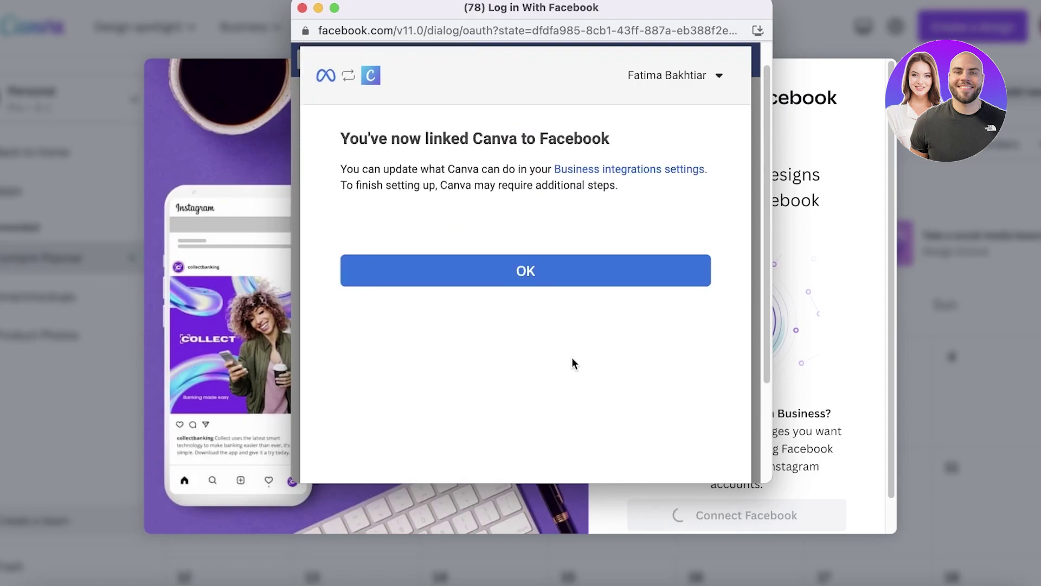
pyautogui.click(560, 279)
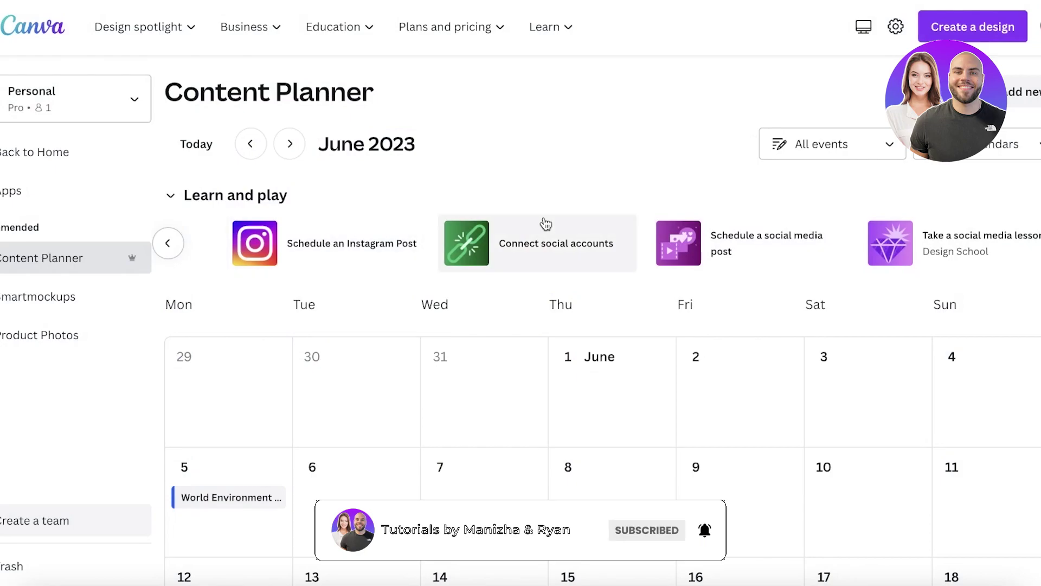
# Rerun the Facebook Page connection keeping existing settings, then close the accounts window.
pyautogui.click(544, 222)
pyautogui.click(721, 200)
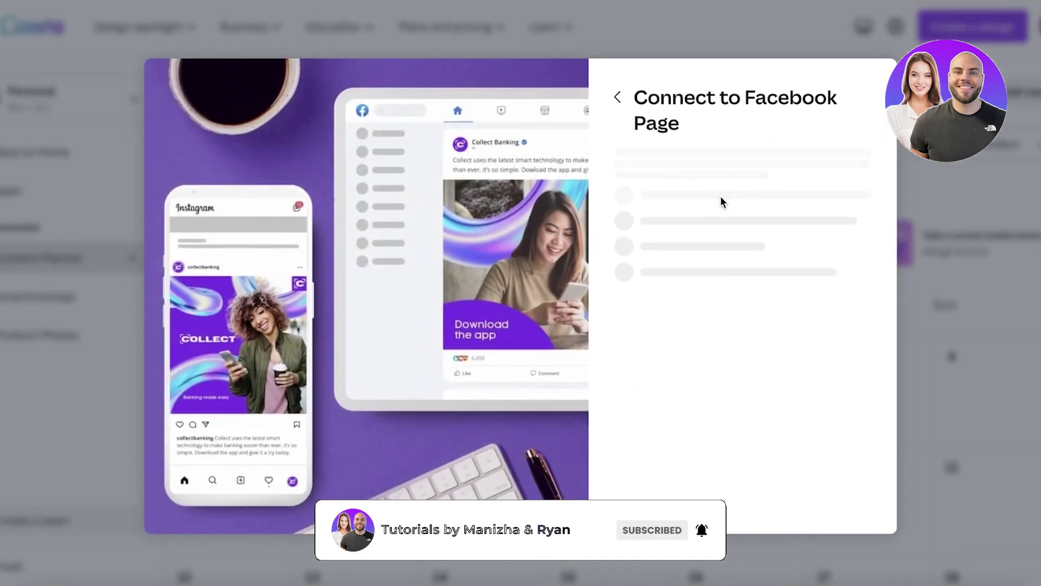
pyautogui.click(759, 515)
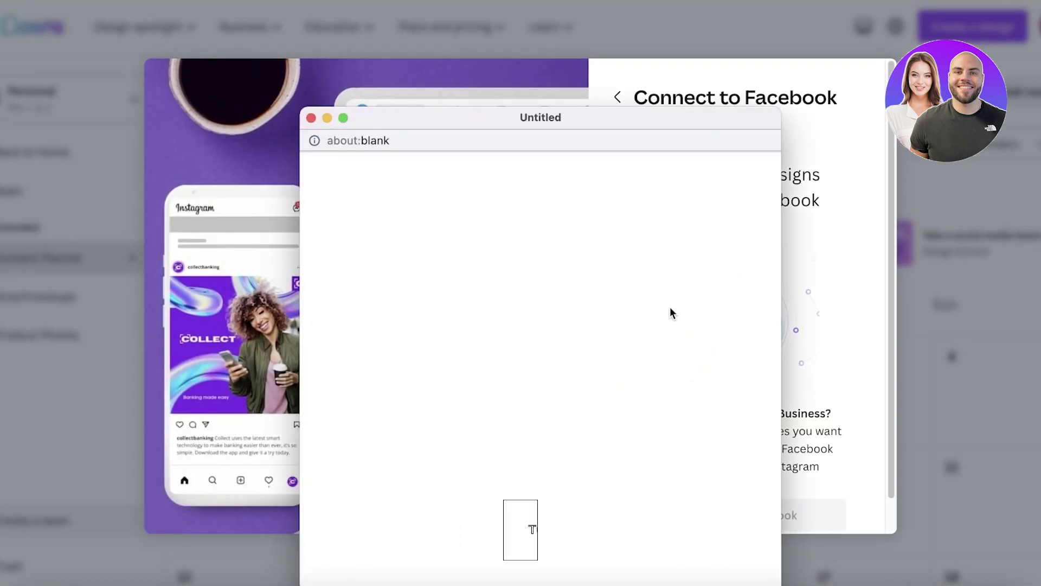
pyautogui.click(653, 300)
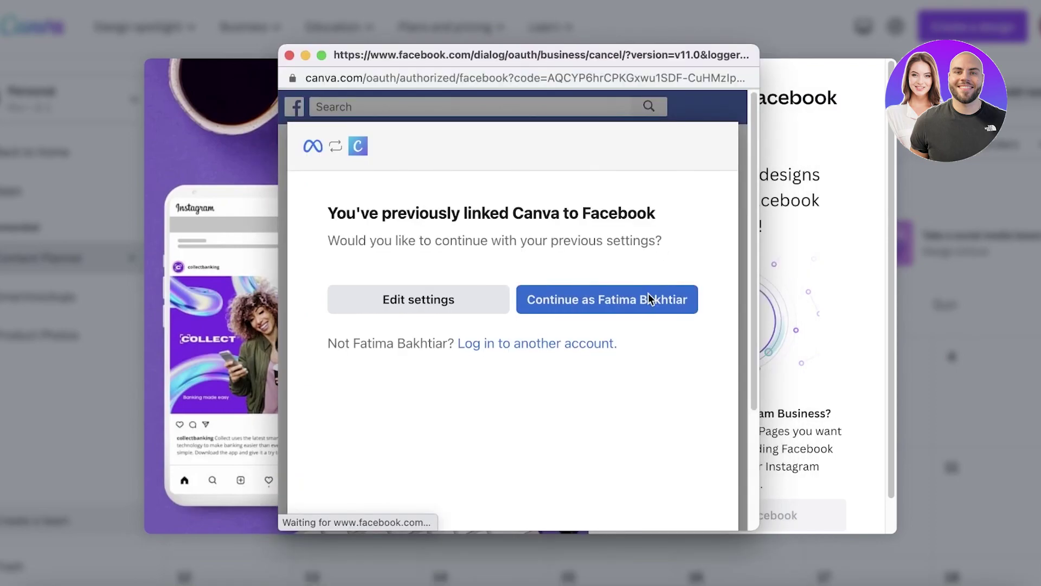
pyautogui.scroll(-1, 643, 311)
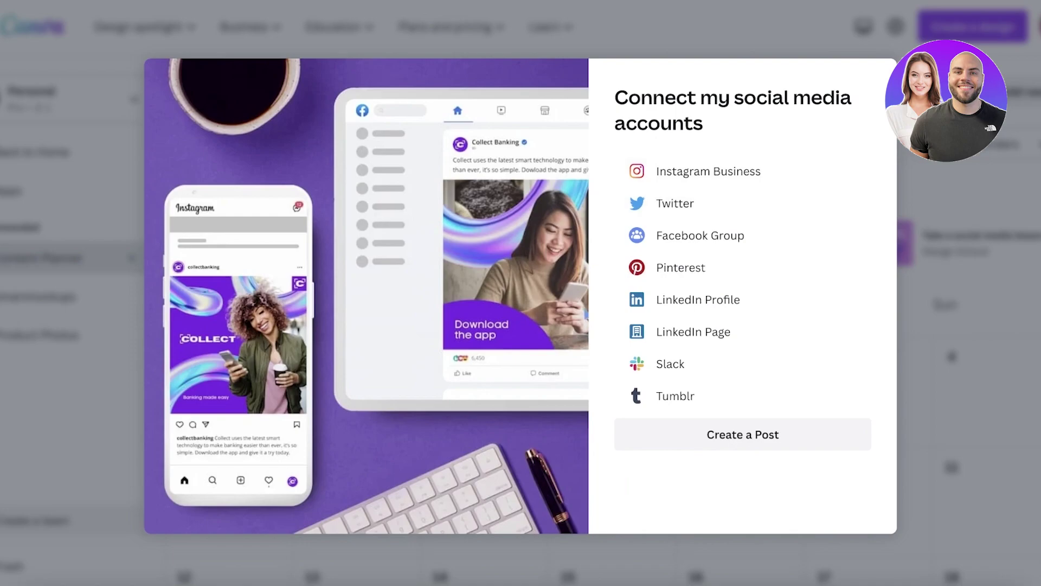
pyautogui.click(915, 72)
# Start a May 28 post and select the Jimmys Coffee Shop Facebook Page channel.
pyautogui.scroll(-4, 599, 390)
pyautogui.scroll(4, 361, 283)
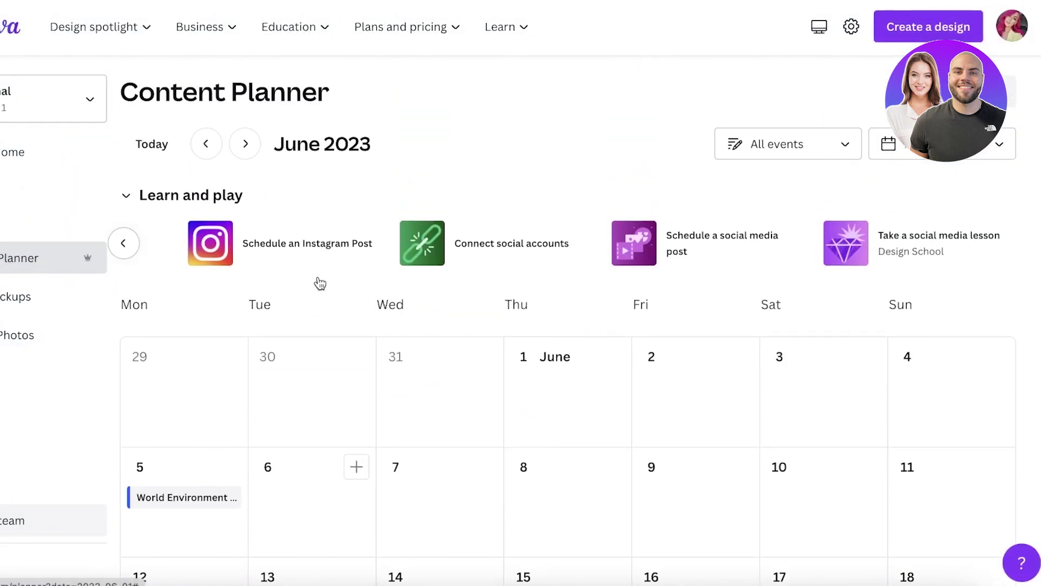
pyautogui.scroll(-3, 362, 298)
pyautogui.scroll(3, 319, 298)
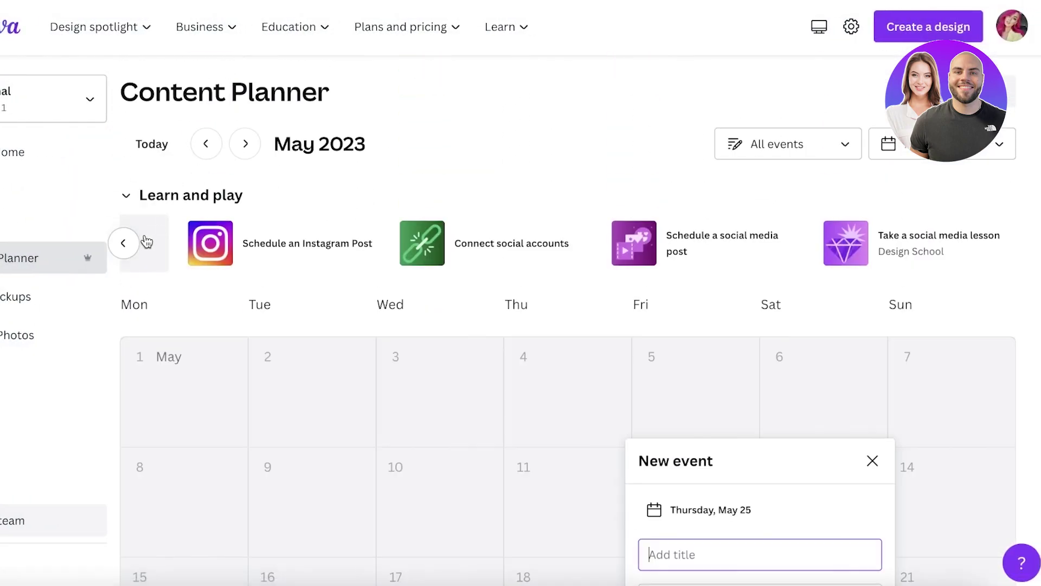
pyautogui.scroll(-3, 958, 404)
pyautogui.click(873, 345)
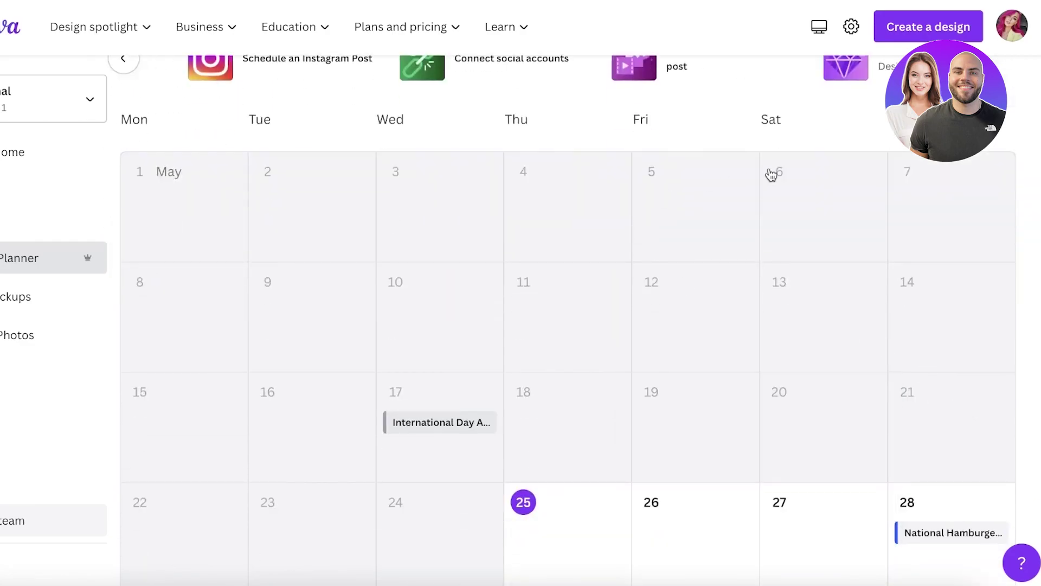
pyautogui.scroll(-4, 748, 291)
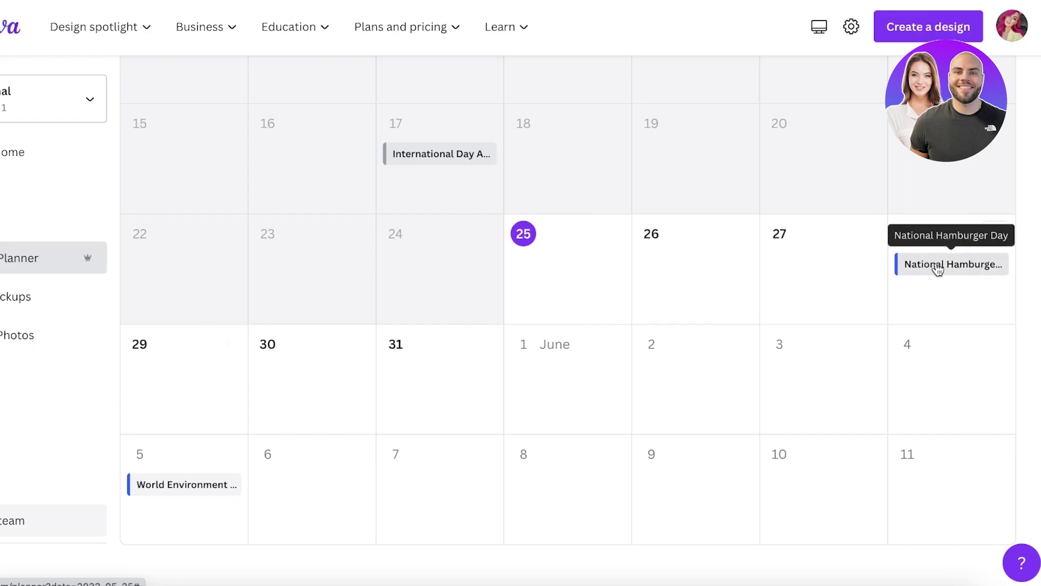
pyautogui.scroll(8, 1039, 236)
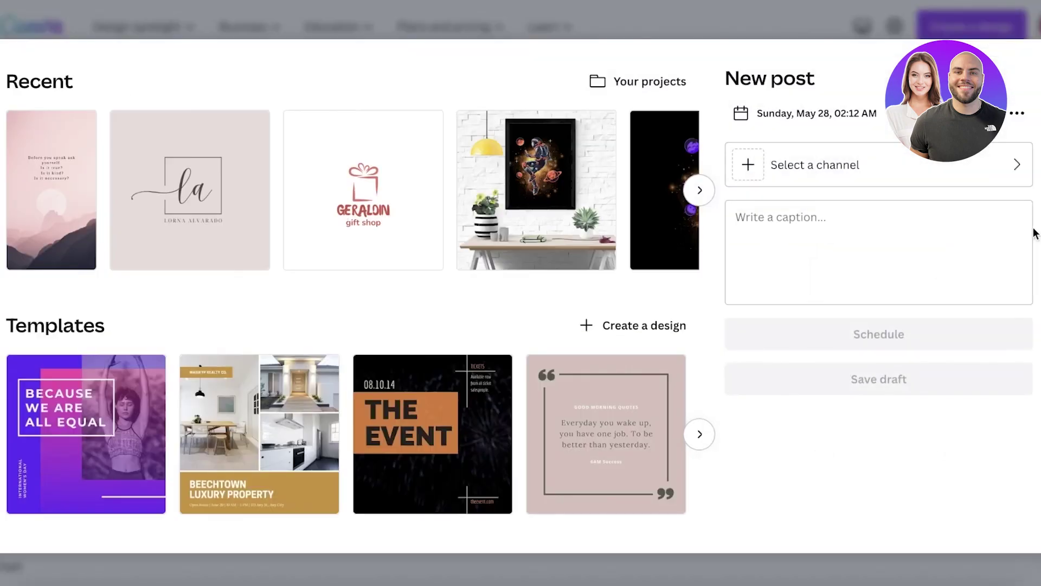
pyautogui.click(825, 163)
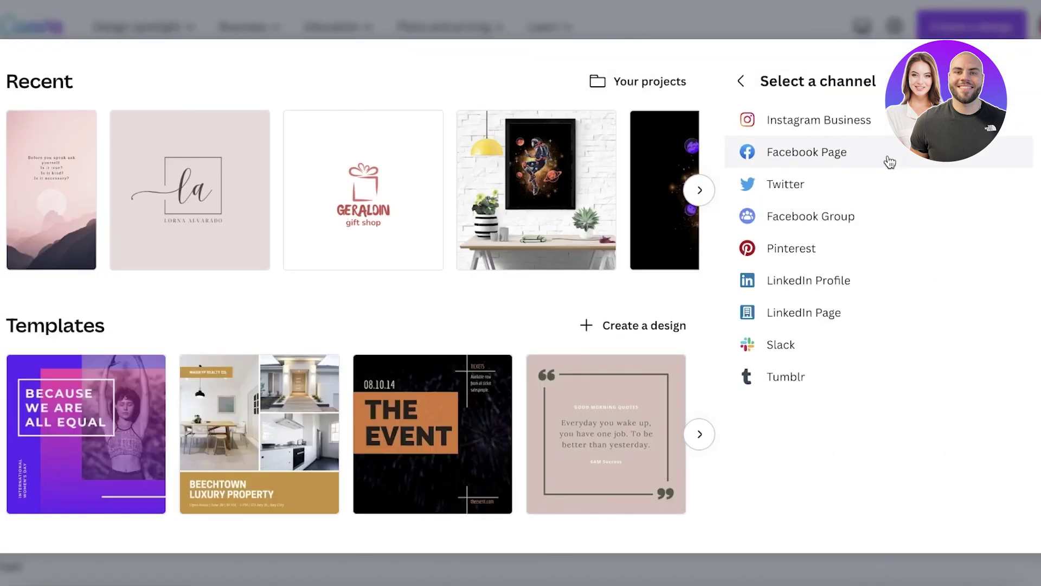
pyautogui.click(771, 151)
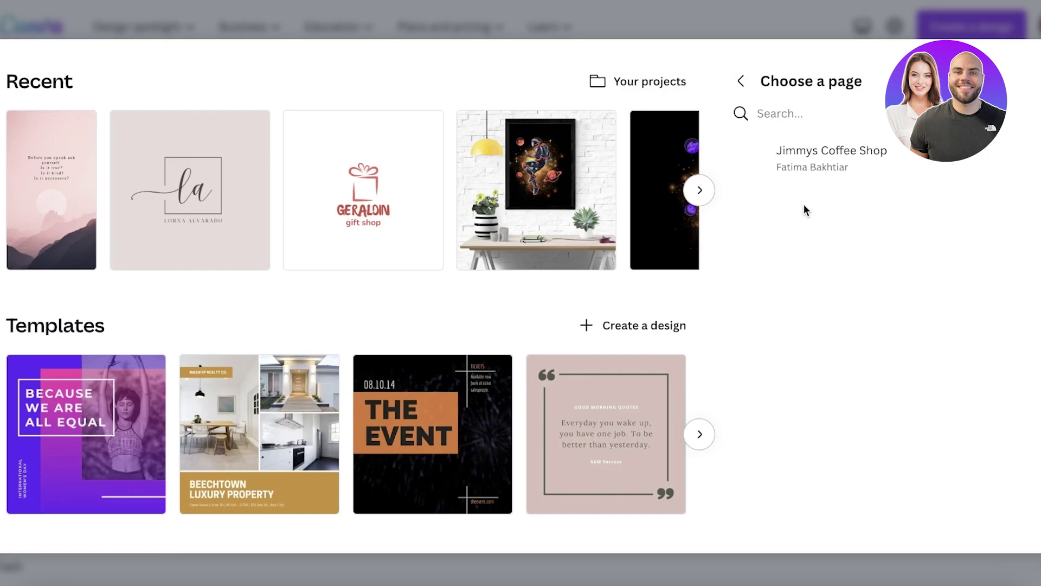
pyautogui.click(798, 162)
# Look at the caption, design type list and date/time options without changing them.
pyautogui.click(802, 218)
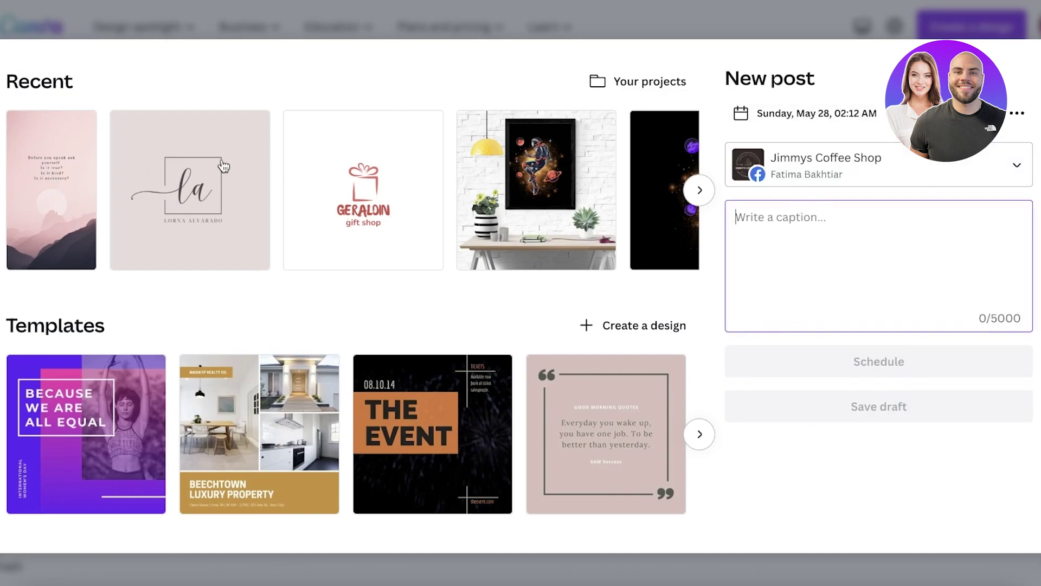
pyautogui.click(617, 327)
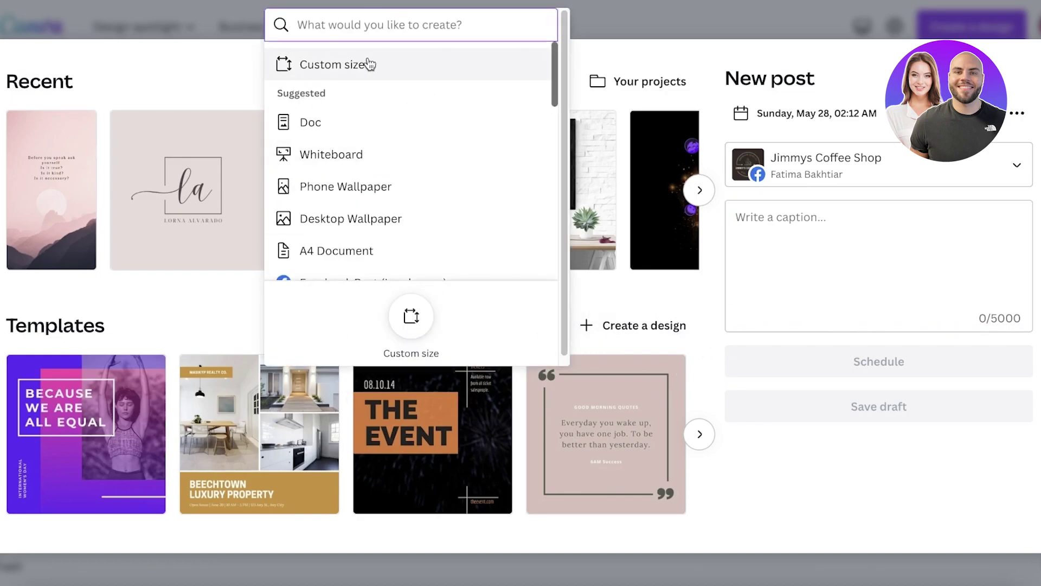
pyautogui.scroll(-5, 379, 72)
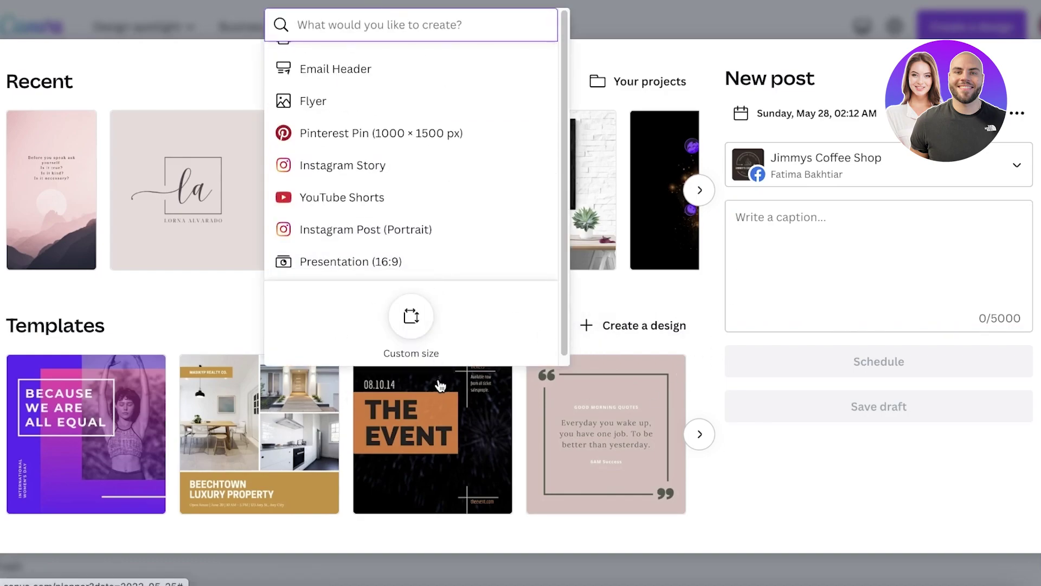
pyautogui.click(972, 235)
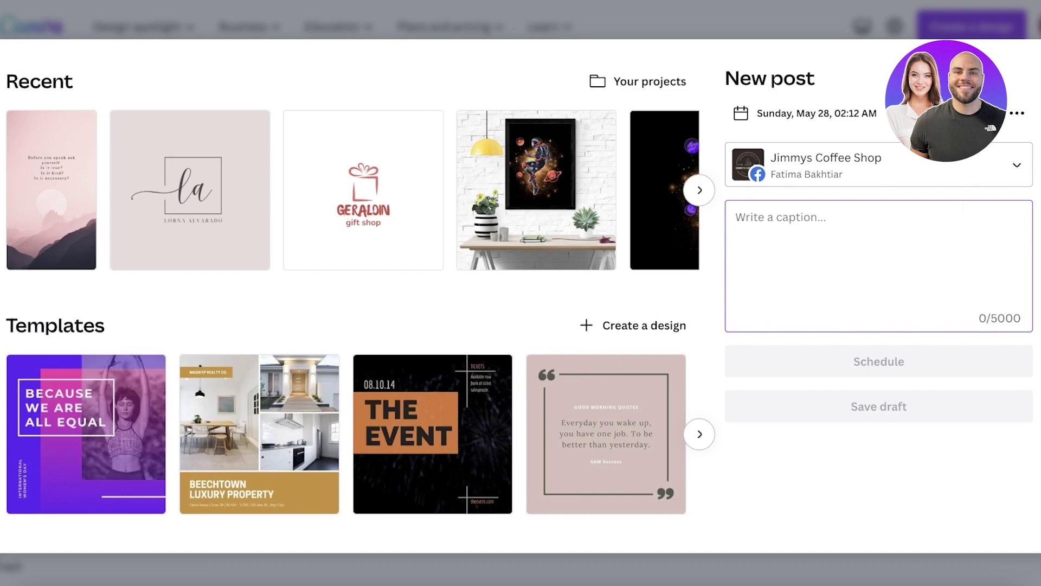
pyautogui.click(1018, 112)
pyautogui.click(1018, 112)
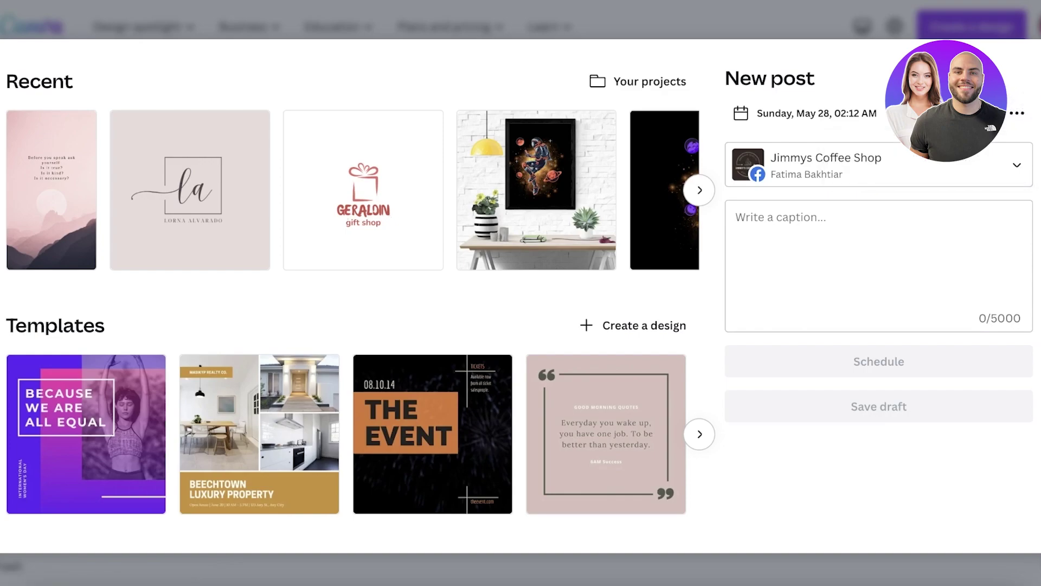
# Close the post form, then start a new Post from the New menu and close it.
pyautogui.press('Escape')
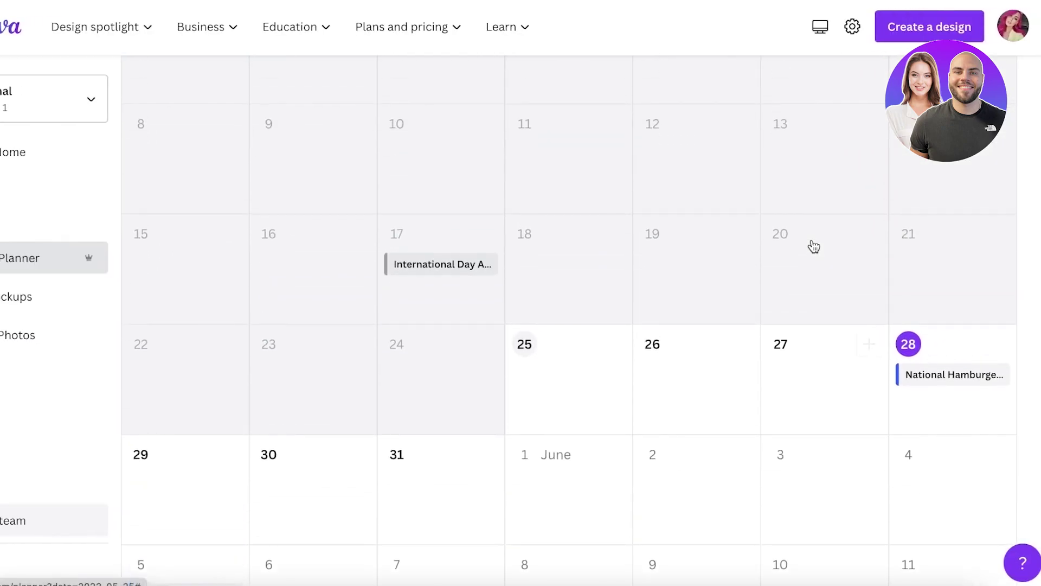
pyautogui.scroll(6, 813, 244)
pyautogui.scroll(-3, 807, 318)
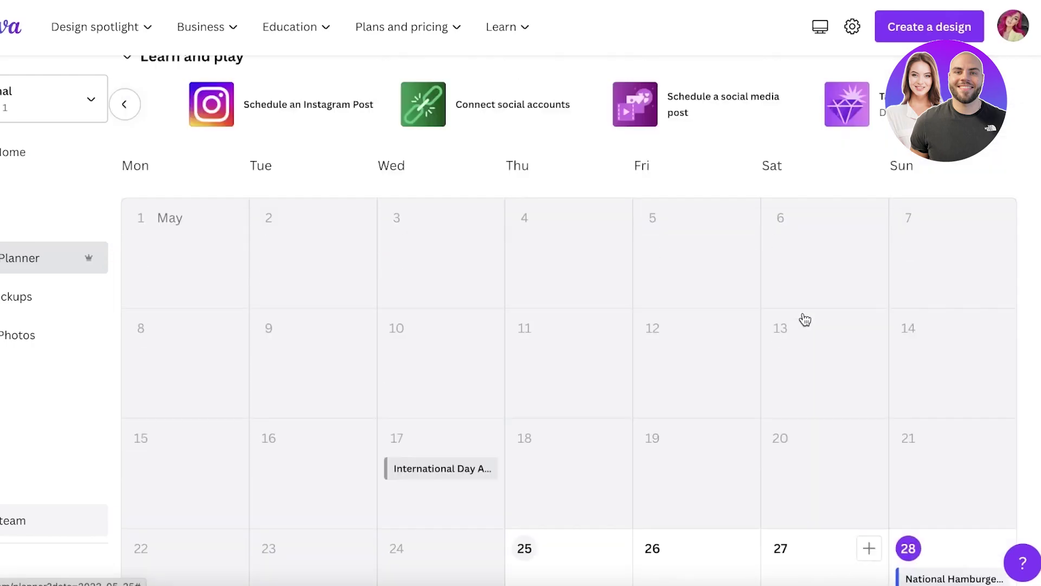
pyautogui.scroll(3, 805, 320)
pyautogui.click(976, 92)
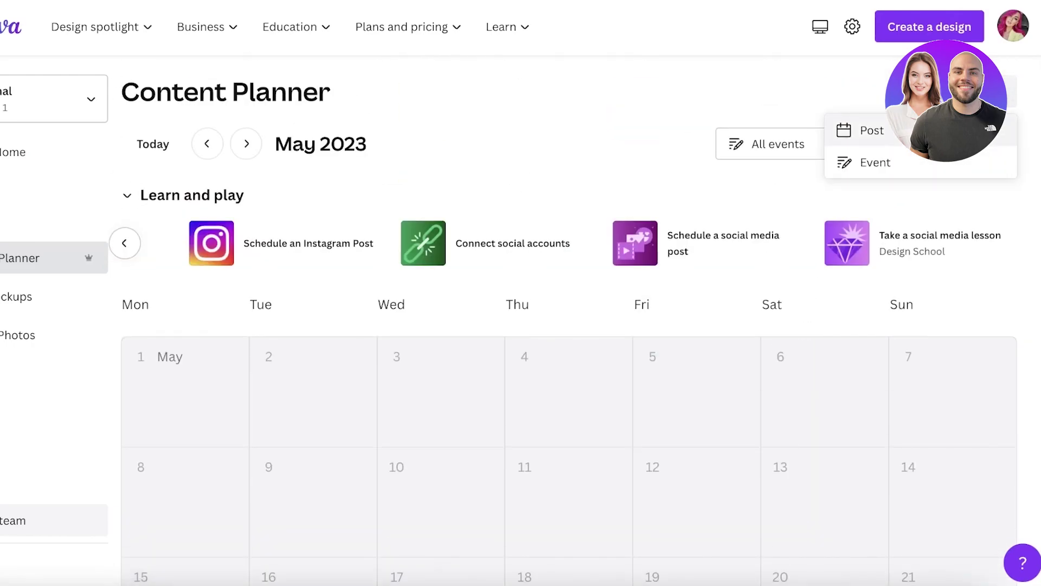
pyautogui.click(863, 130)
pyautogui.click(1034, 54)
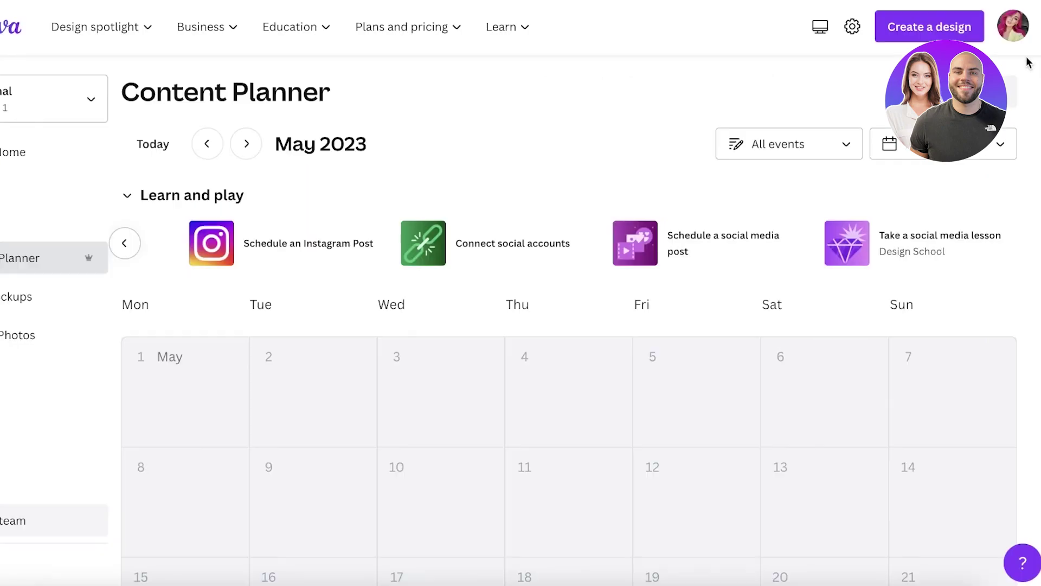
# Start another new post and pick its day and time in the date picker.
pyautogui.click(881, 141)
pyautogui.click(849, 130)
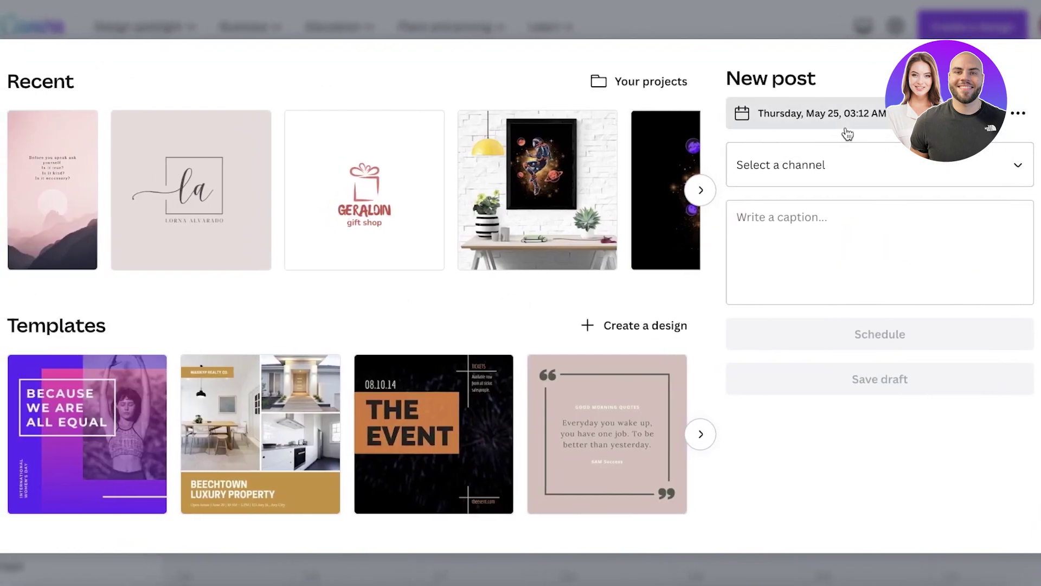
pyautogui.click(847, 134)
pyautogui.click(988, 318)
pyautogui.click(832, 400)
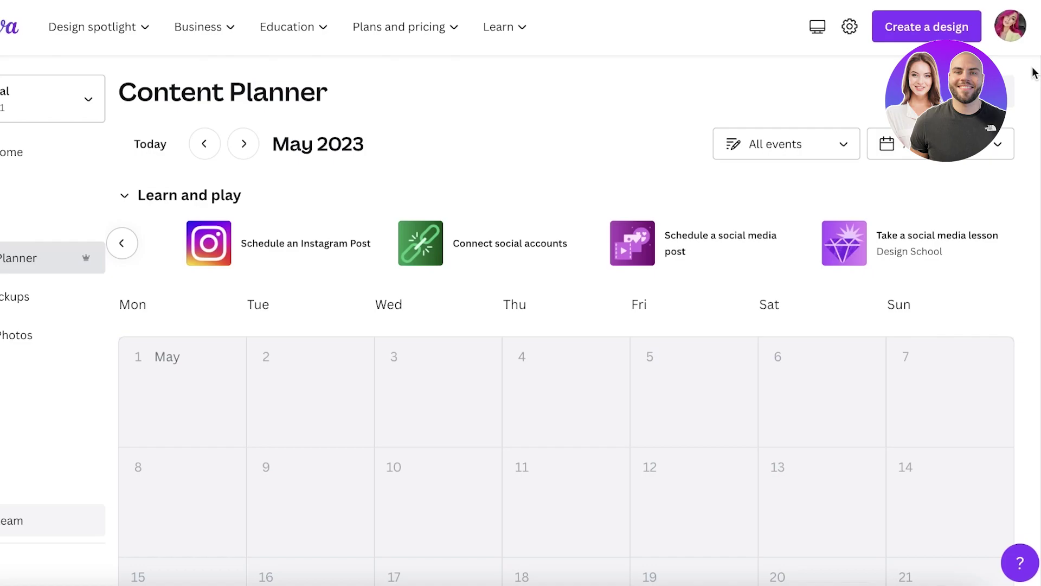
pyautogui.scroll(-8, 839, 309)
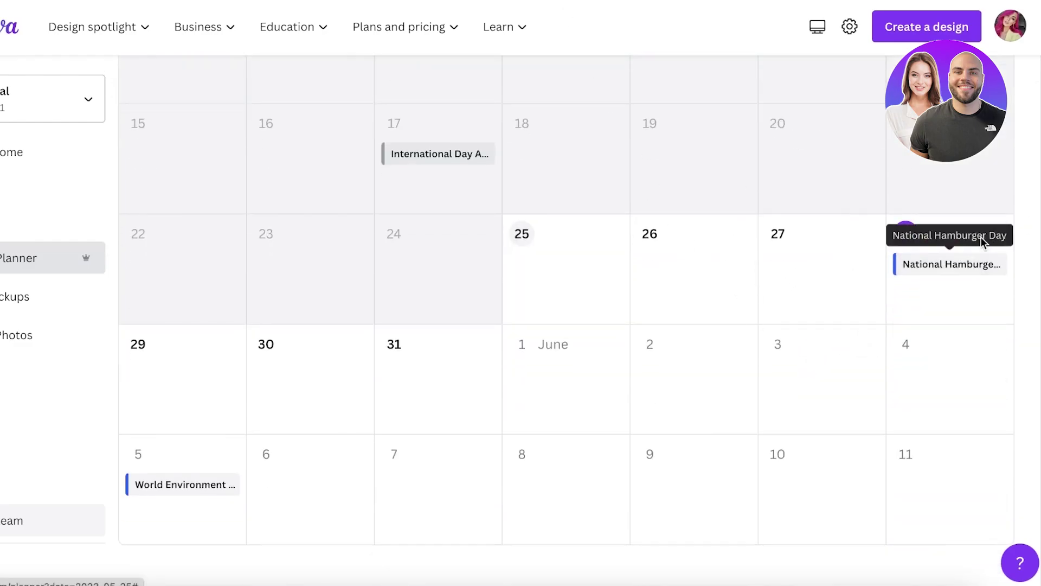
# Start a May 28 post on the Jimmys Coffee Shop channel.
pyautogui.click(1002, 241)
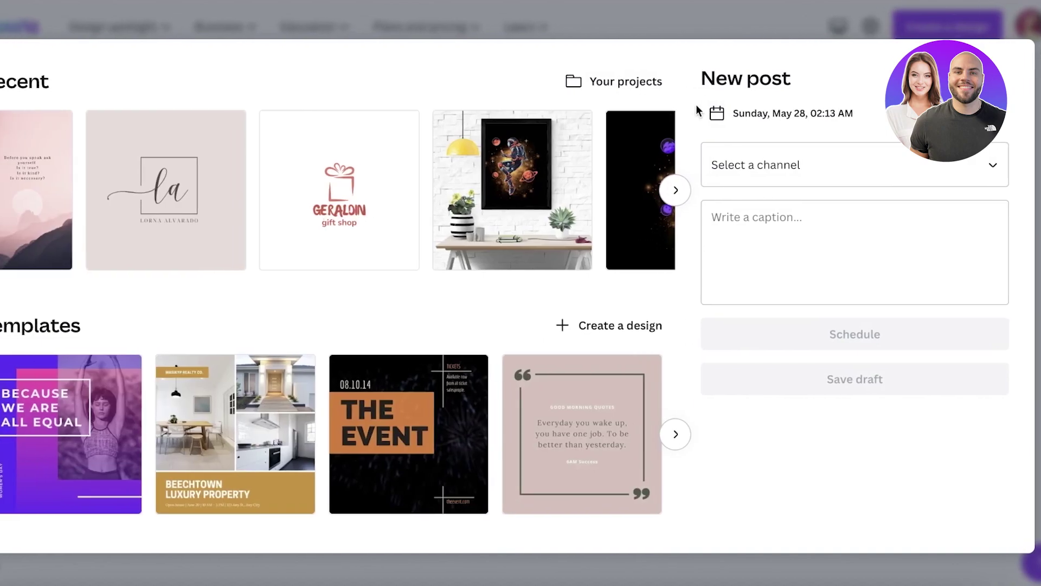
pyautogui.click(782, 149)
pyautogui.click(790, 172)
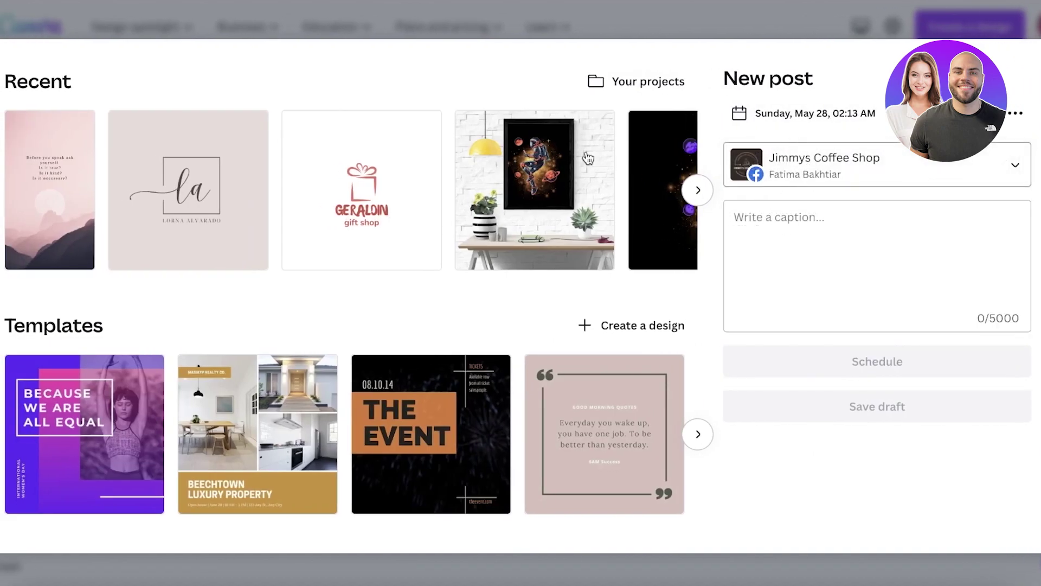
# Create a custom-size design in inches, entering 20 for the height.
pyautogui.click(623, 325)
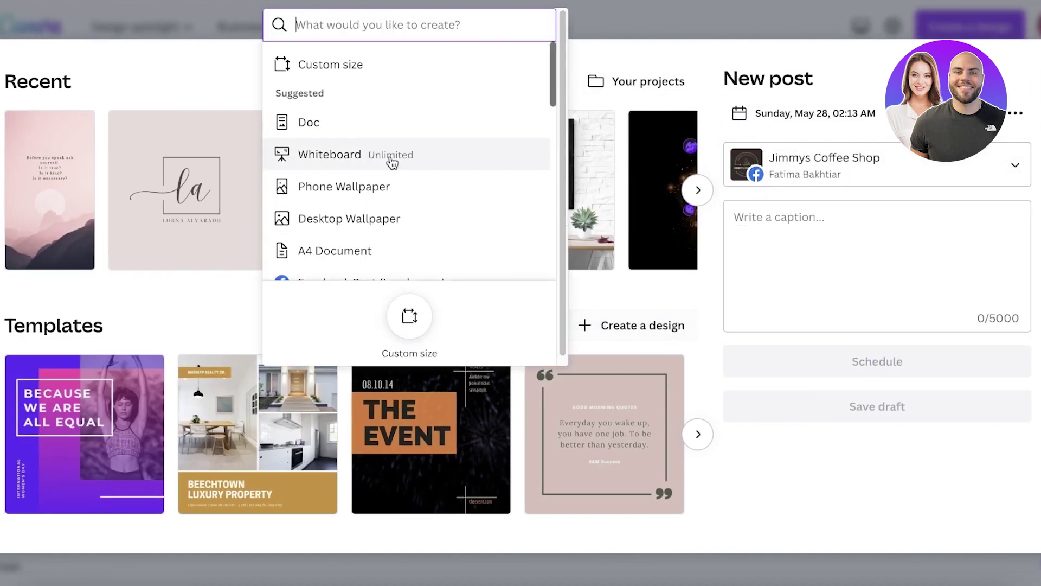
pyautogui.click(352, 65)
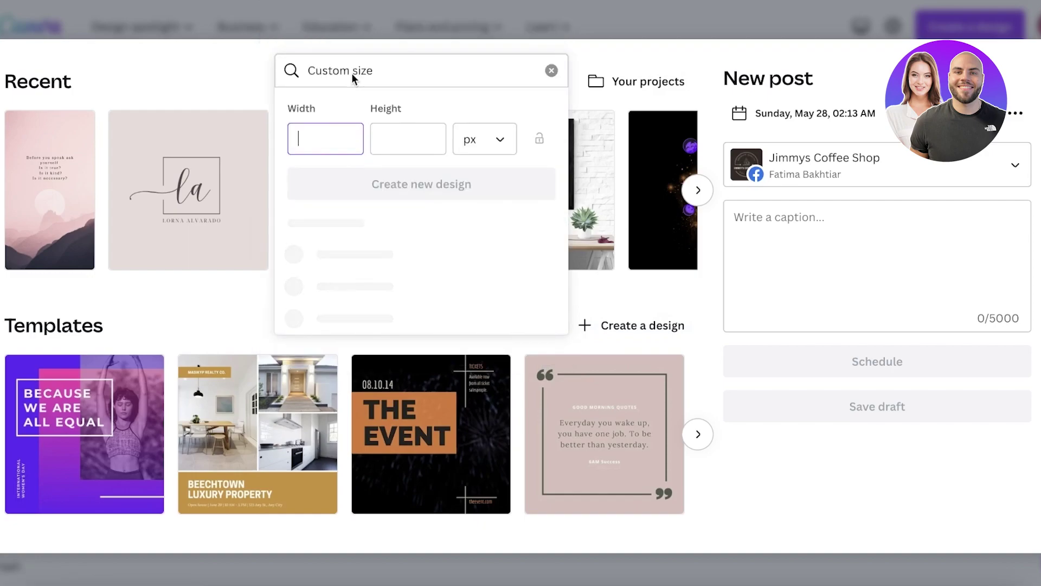
pyautogui.click(490, 148)
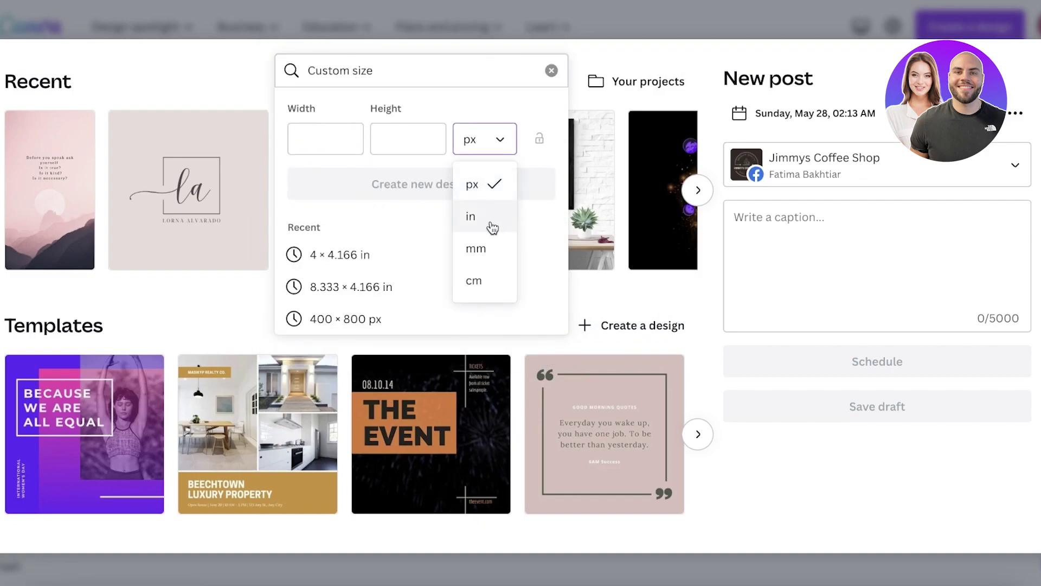
pyautogui.click(492, 226)
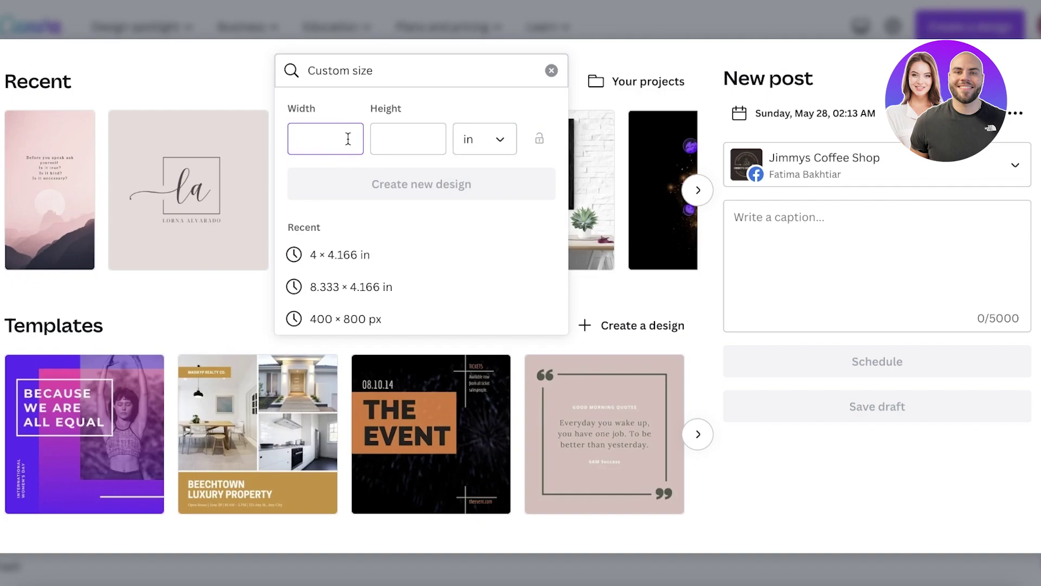
pyautogui.press('Tab')
pyautogui.write('20')
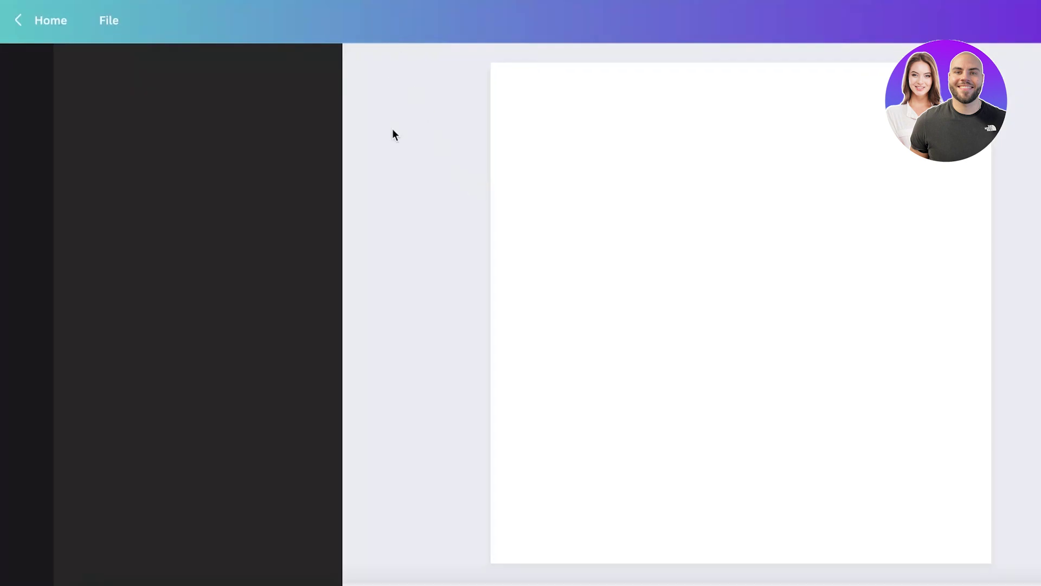
# Return to the design templates and search them for 'sale'.
pyautogui.click(21, 131)
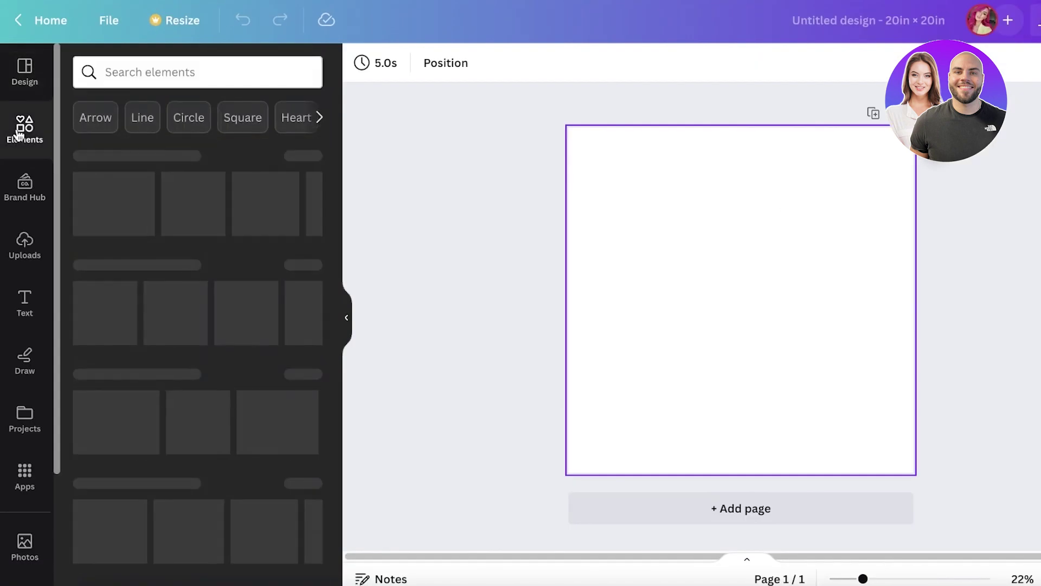
pyautogui.click(26, 76)
pyautogui.scroll(-3, 179, 242)
pyautogui.scroll(-5, 178, 237)
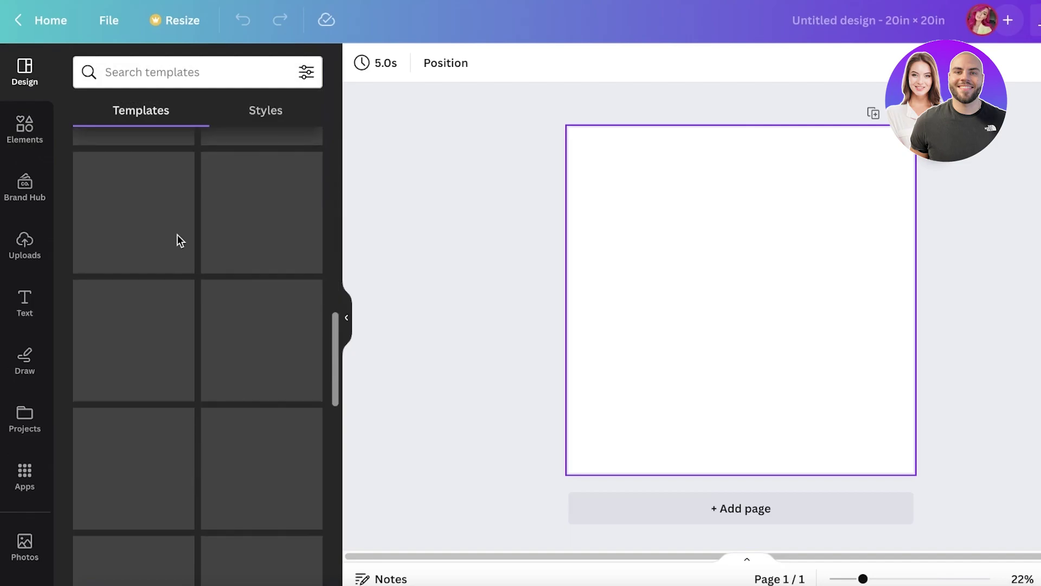
pyautogui.click(197, 71)
pyautogui.write('sale')
pyautogui.press('Return')
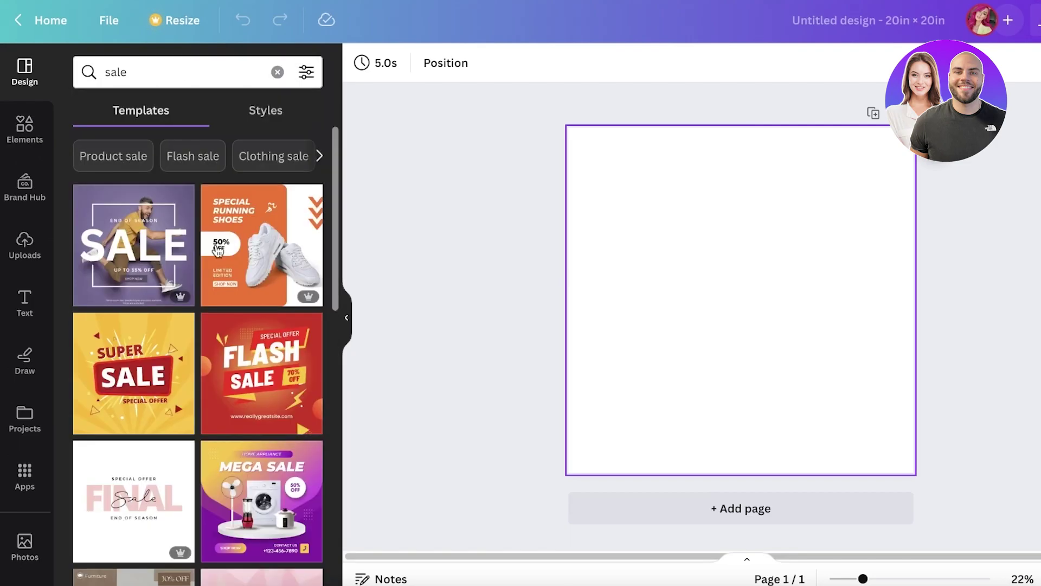
# Replace the search with 'food' and browse the results for the Burger delivery promotion template.
pyautogui.scroll(-5, 198, 325)
pyautogui.scroll(5, 198, 271)
pyautogui.click(203, 73)
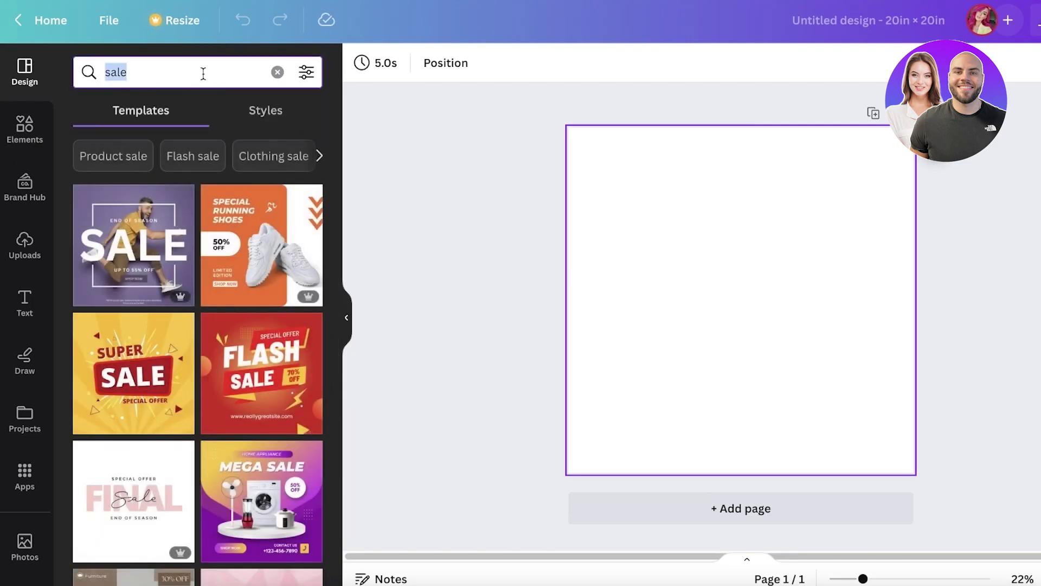
pyautogui.write('food')
pyautogui.press('Return')
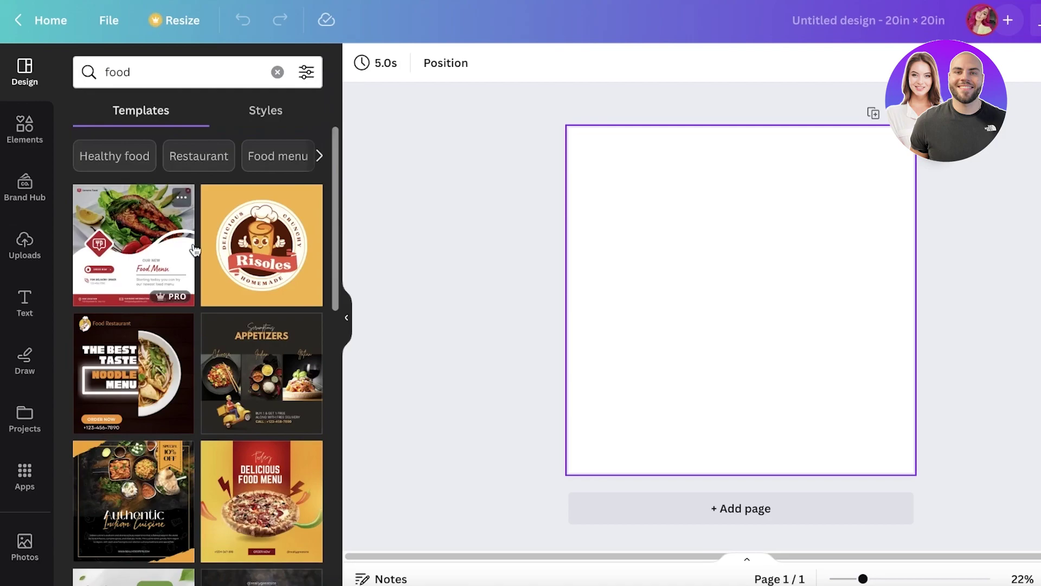
pyautogui.scroll(-5, 179, 325)
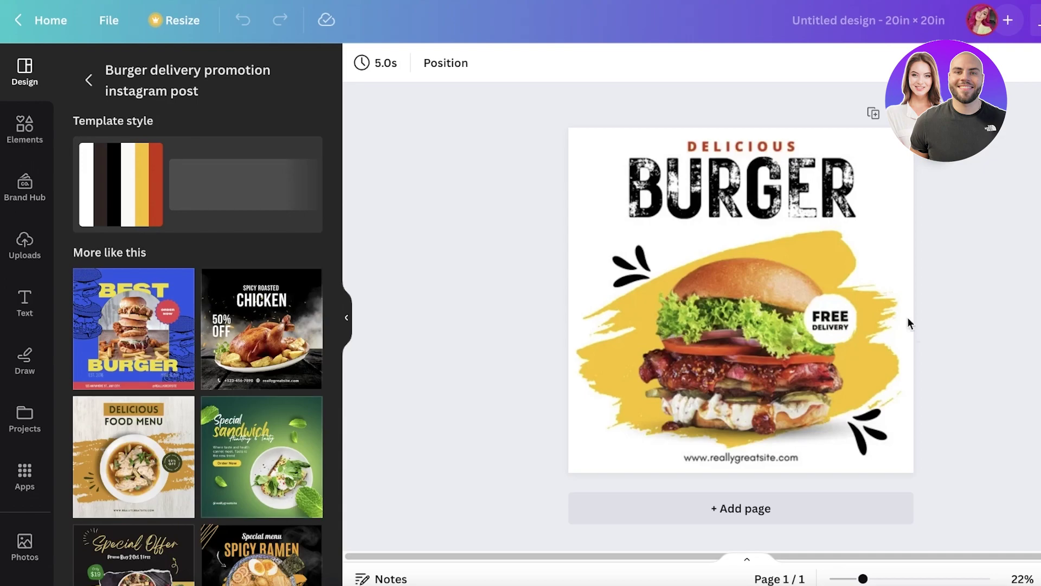
# Replace the FREE DELIVERY badge text with 'HAMBURGER DAY'.
pyautogui.click(767, 459)
pyautogui.click(830, 317)
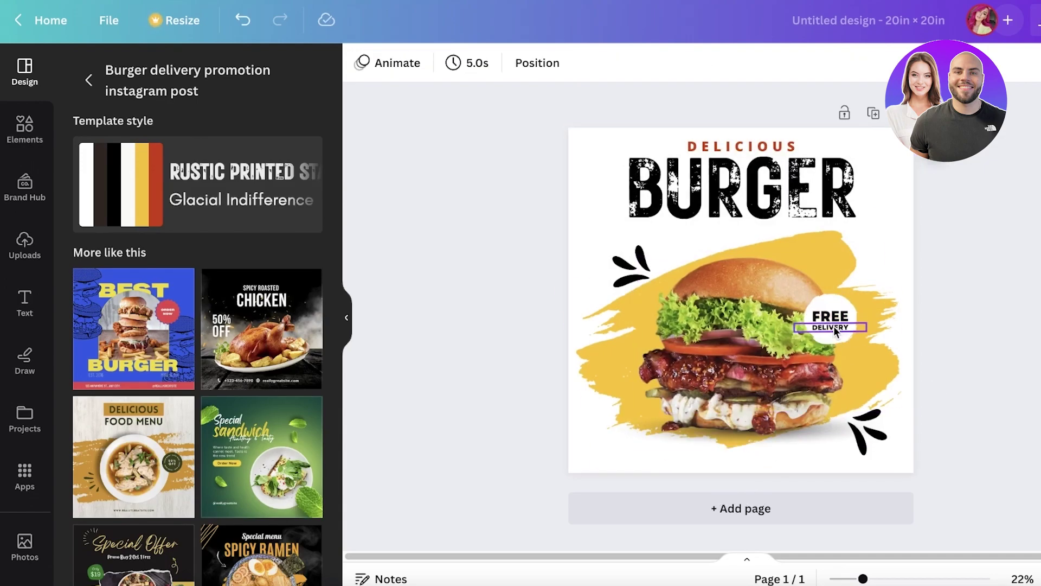
pyautogui.doubleClick(830, 316)
pyautogui.write('HAMBURGER DAY')
pyautogui.moveTo(895, 365); pyautogui.dragTo(824, 329)
pyautogui.click(835, 328)
pyautogui.press('Delete')
pyautogui.click(812, 313)
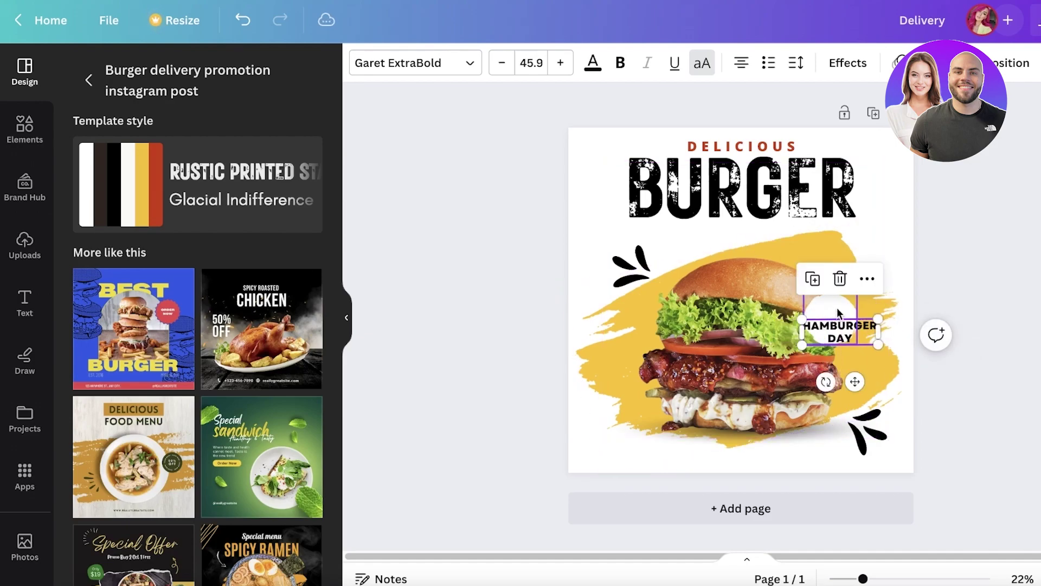
# Enlarge the white circle beside the burger and center HAMBURGER DAY inside it.
pyautogui.click(832, 304)
pyautogui.moveTo(860, 293); pyautogui.dragTo(902, 312)
pyautogui.moveTo(821, 339); pyautogui.dragTo(866, 319)
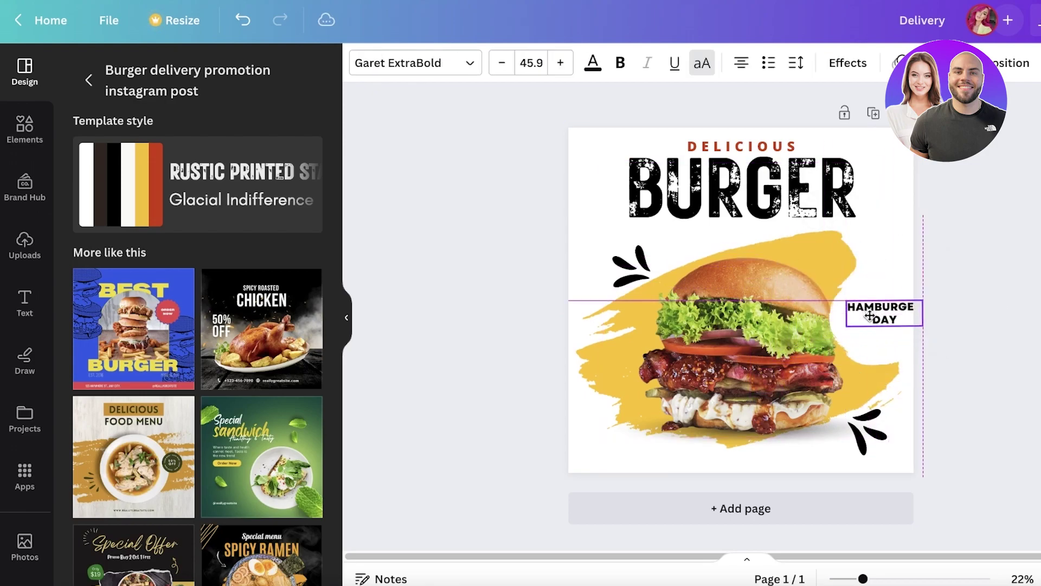
pyautogui.moveTo(869, 315); pyautogui.dragTo(850, 333)
pyautogui.click(937, 305)
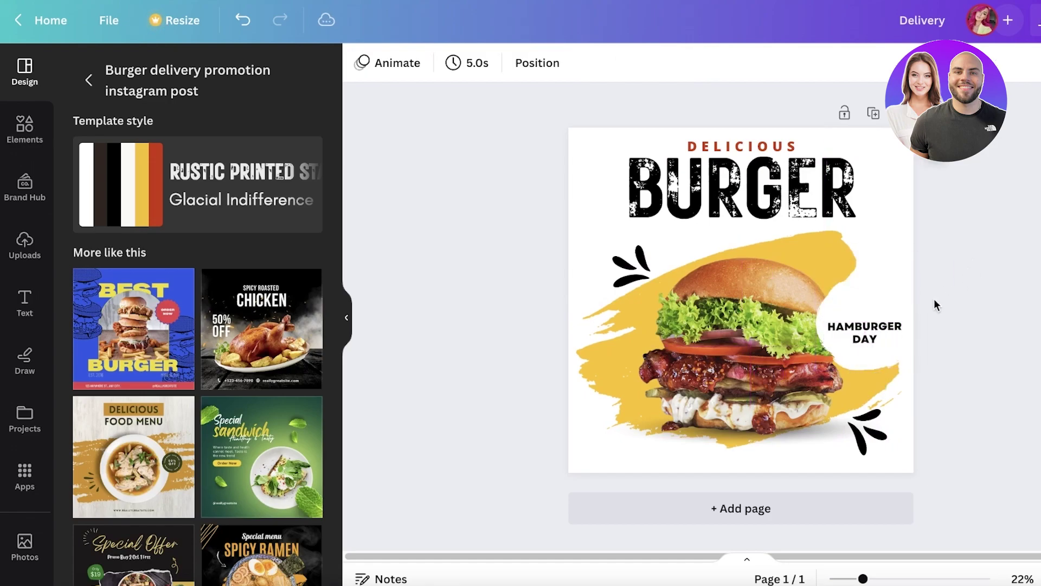
# Retype the heading as JIMMYS and place COFFEE SHOP just beneath it.
pyautogui.doubleClick(784, 178)
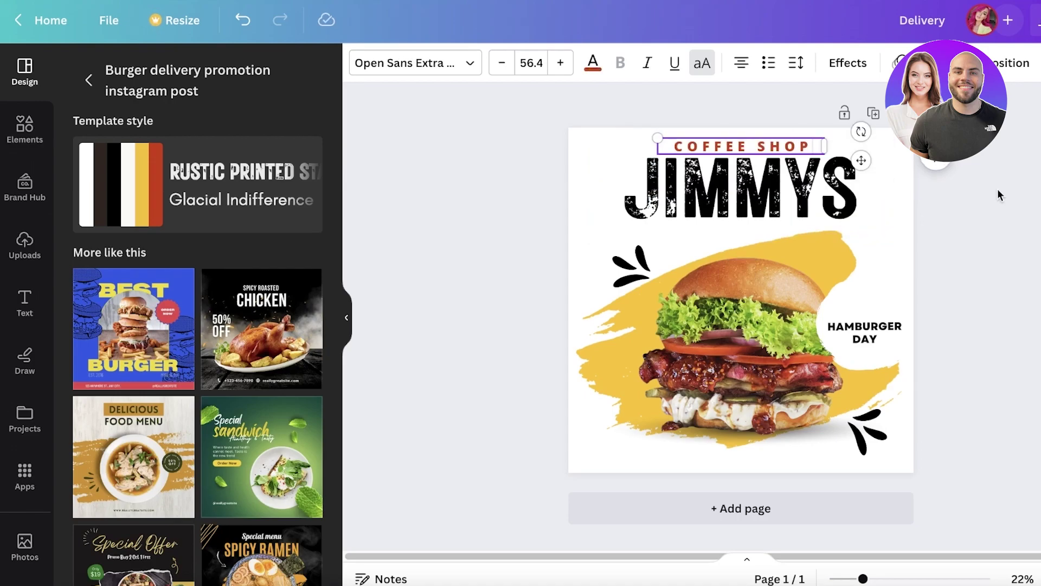
pyautogui.click(476, 209)
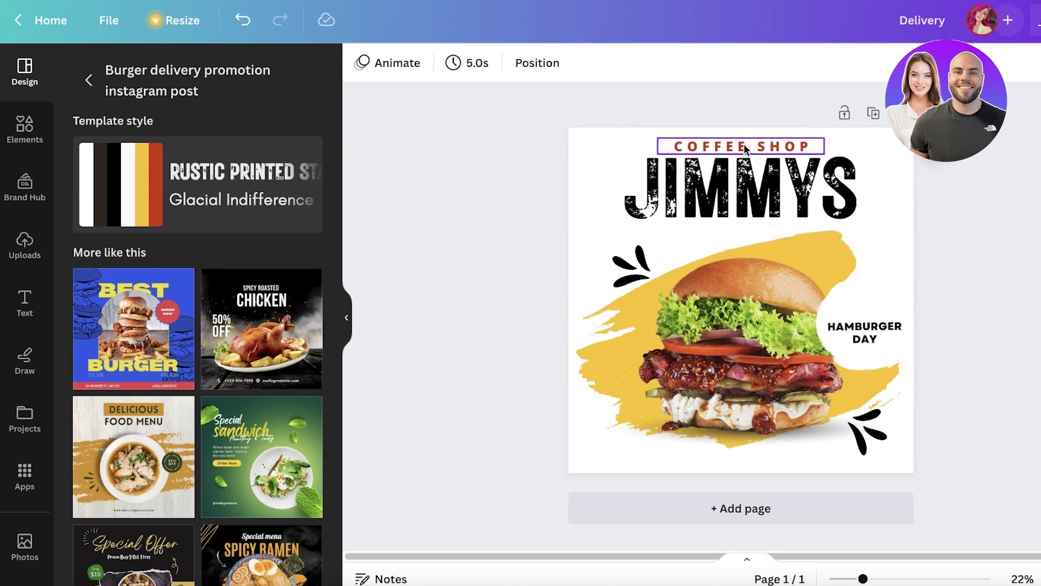
pyautogui.moveTo(750, 145); pyautogui.dragTo(750, 264)
pyautogui.moveTo(693, 177); pyautogui.dragTo(693, 156)
pyautogui.moveTo(786, 269); pyautogui.dragTo(795, 217)
pyautogui.click(574, 215)
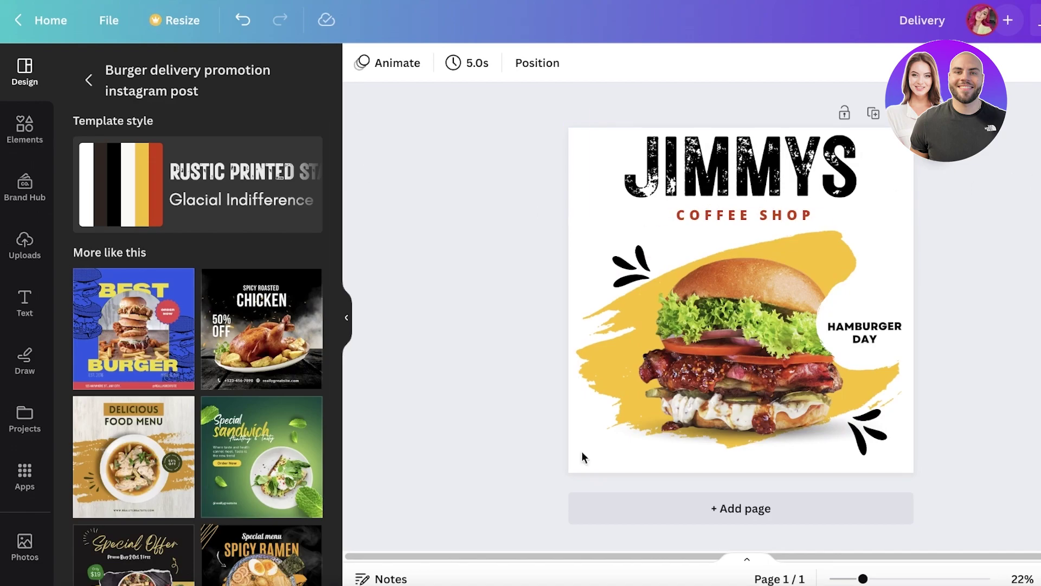
pyautogui.click(50, 20)
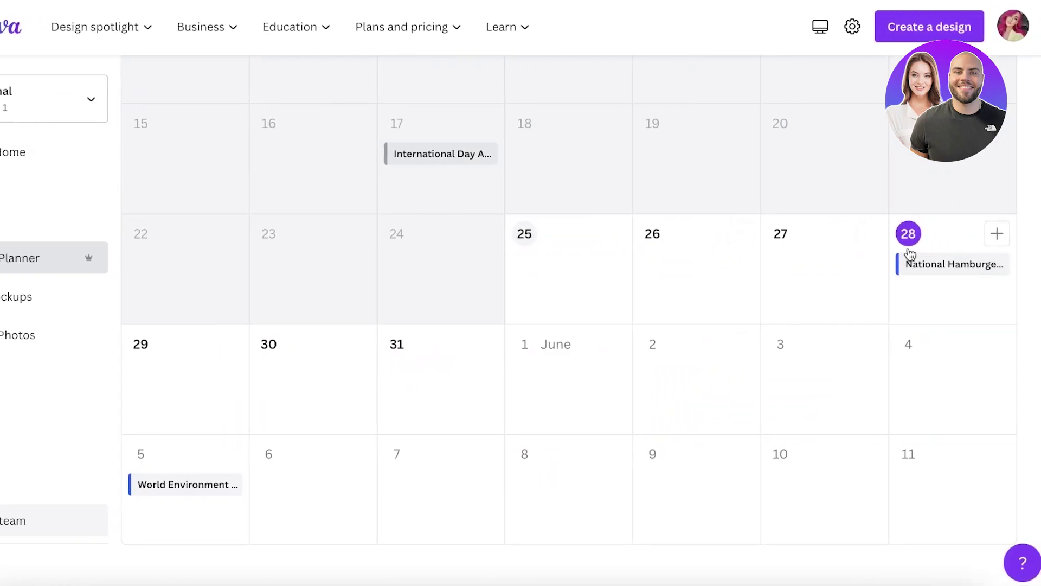
pyautogui.click(978, 235)
pyautogui.scroll(5, 993, 235)
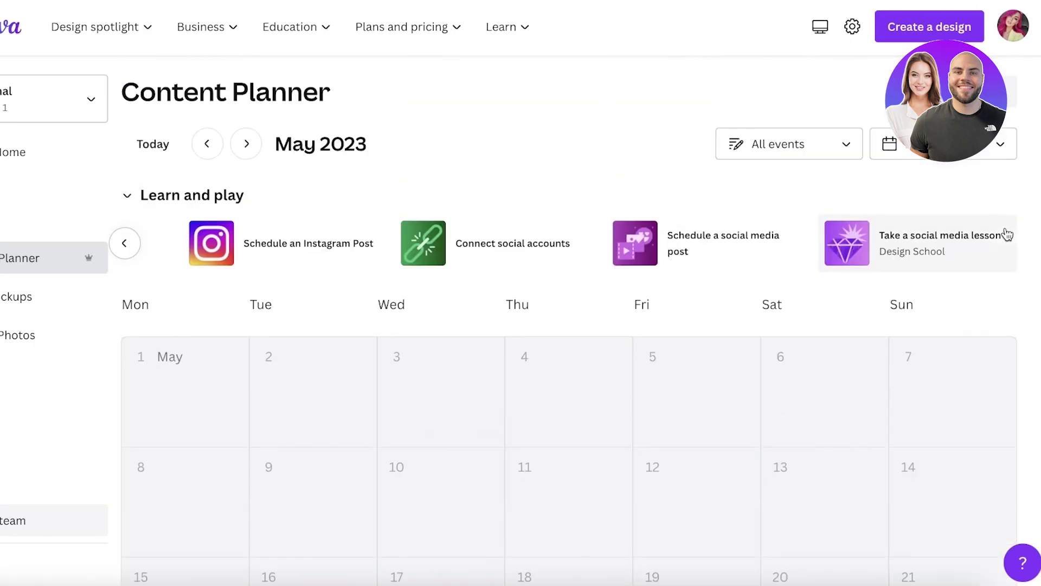
pyautogui.scroll(-5, 1007, 234)
pyautogui.click(998, 233)
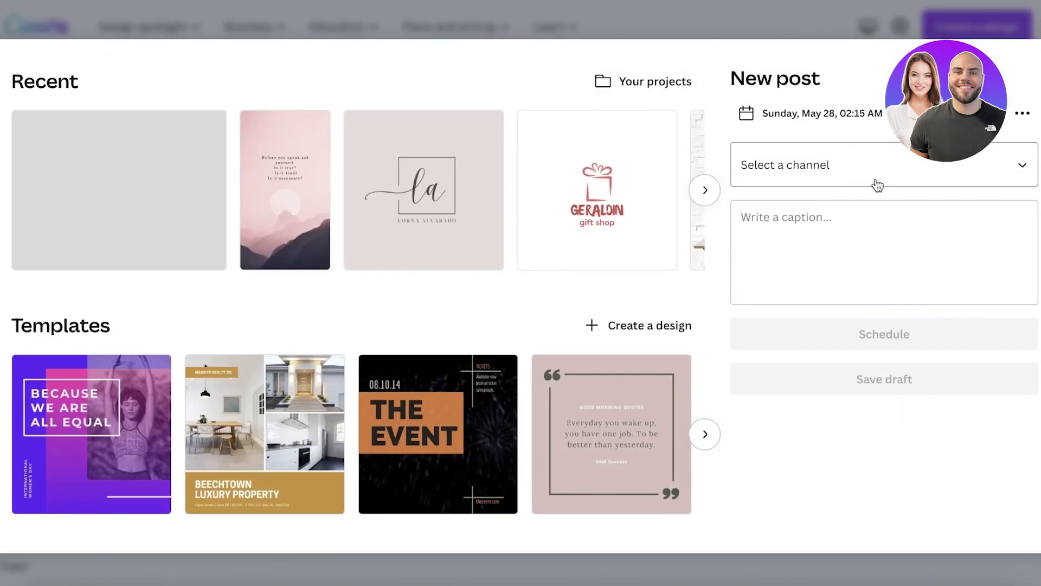
pyautogui.click(877, 179)
pyautogui.click(51, 165)
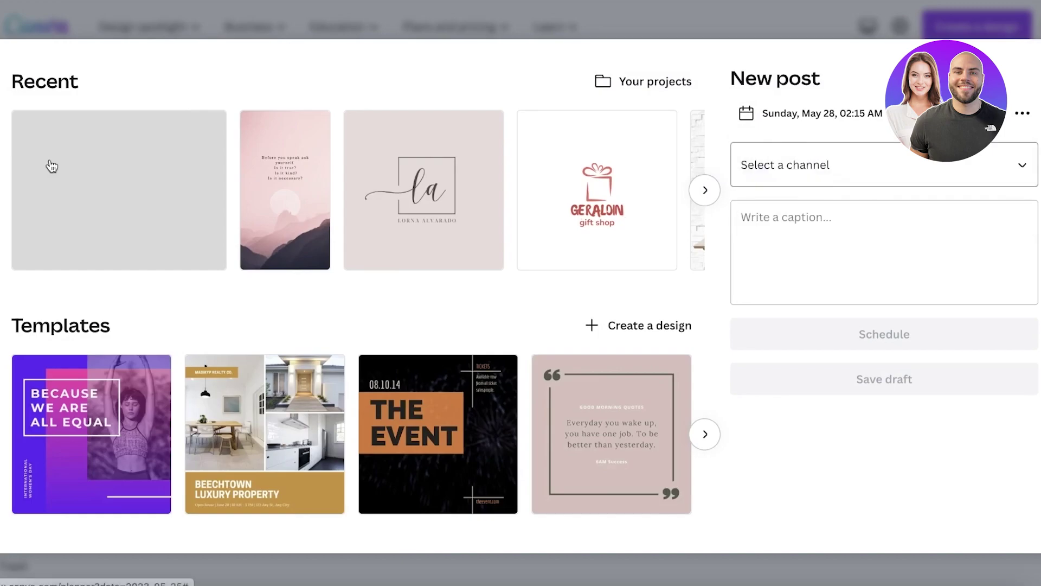
pyautogui.click(145, 169)
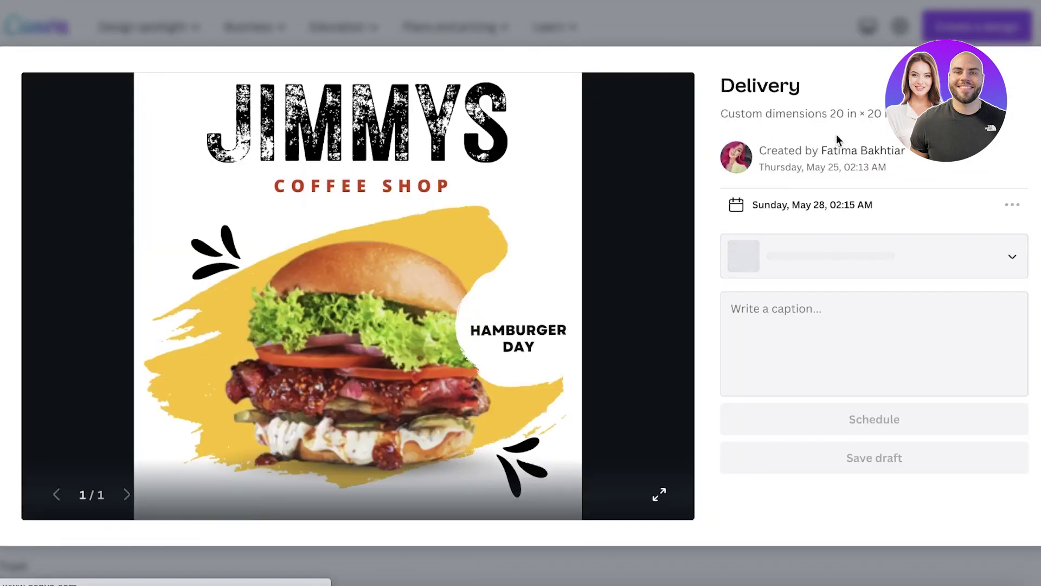
pyautogui.click(868, 255)
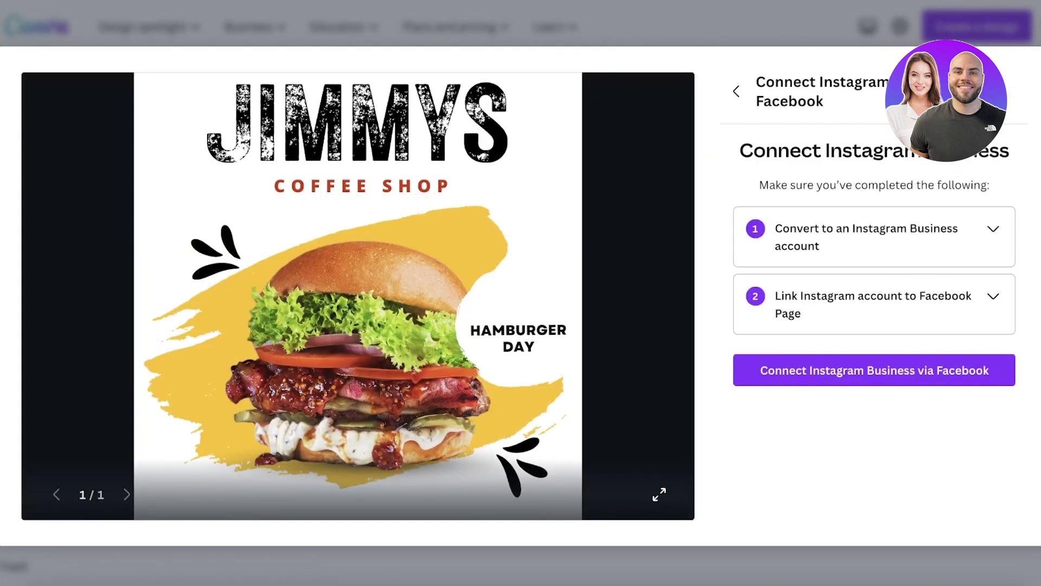
pyautogui.click(752, 90)
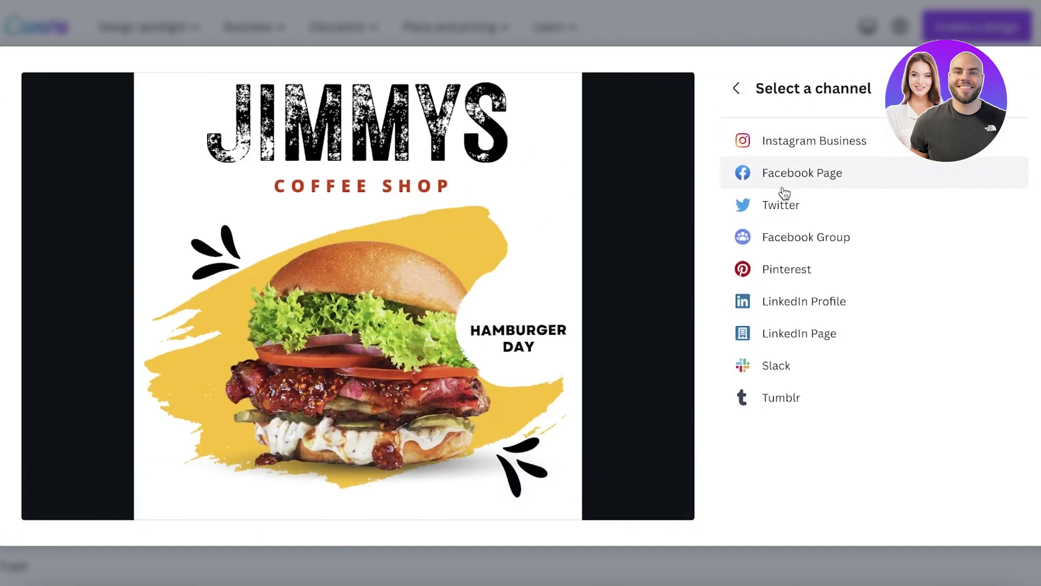
pyautogui.click(796, 173)
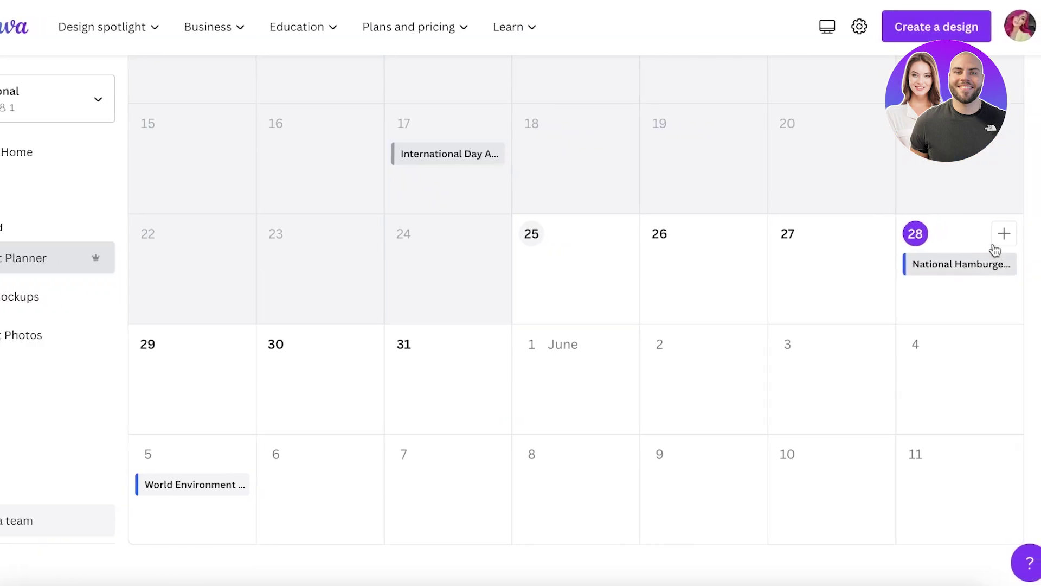
# Create a May 28 post for the Jimmys Coffee Shop Facebook page using the JIMMYS burger design.
pyautogui.click(1002, 232)
pyautogui.click(802, 162)
pyautogui.click(794, 172)
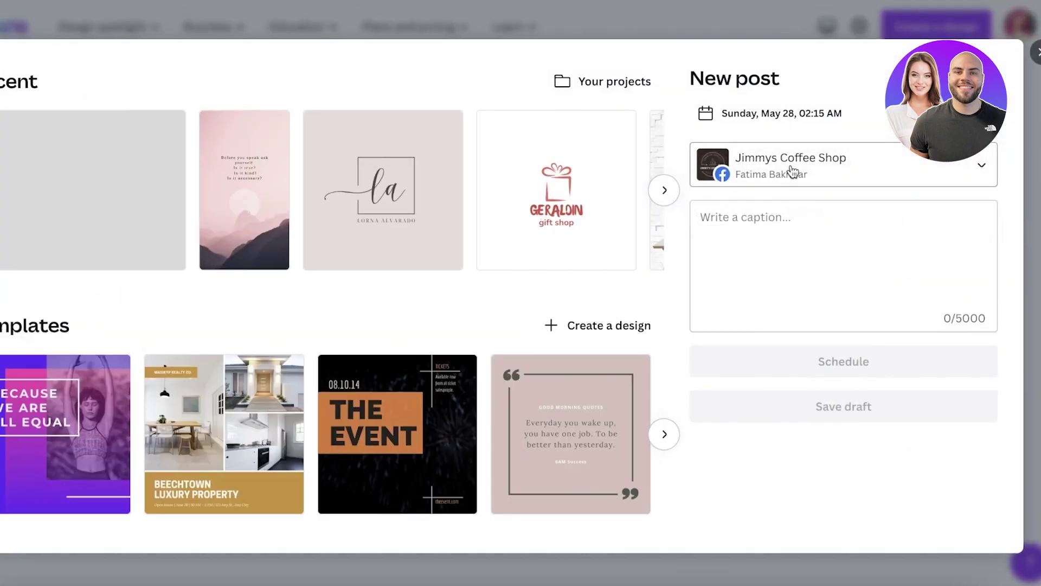
pyautogui.click(38, 155)
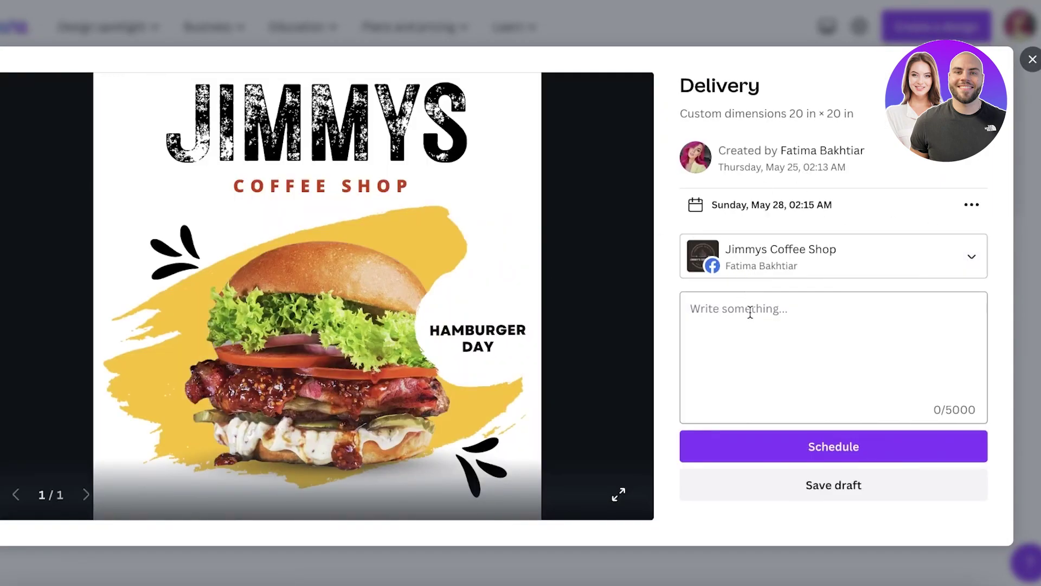
# Paste the caption 'Buy a burger get a free coffee' and schedule the post.
pyautogui.click(749, 311)
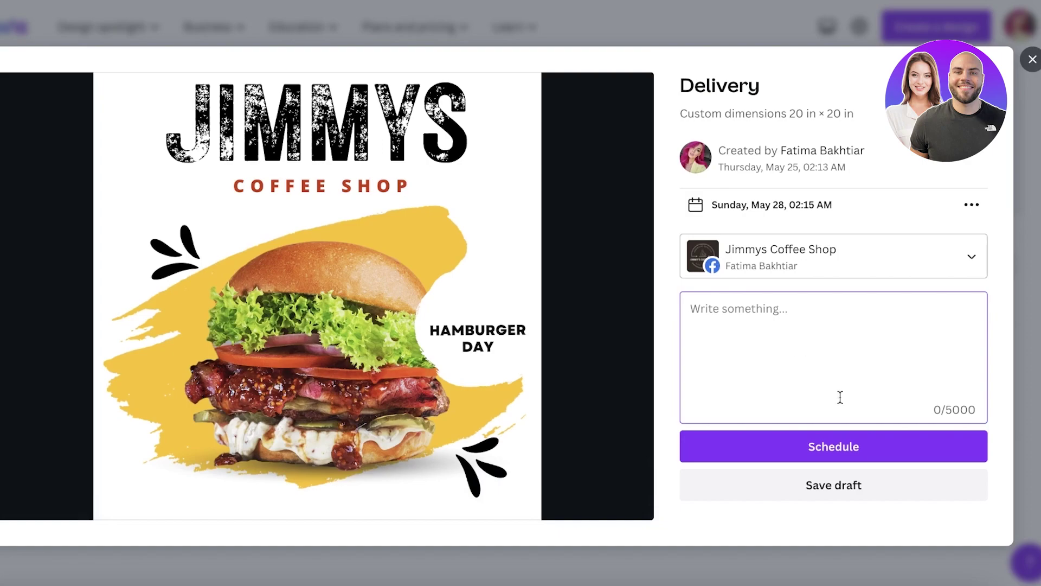
pyautogui.write('Buy a burger get a free coffee')
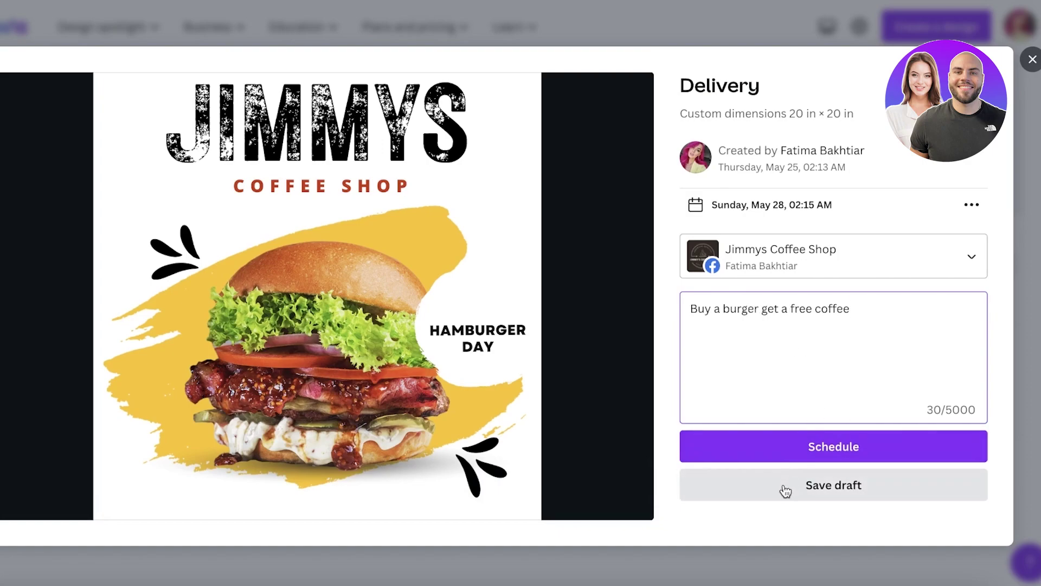
pyautogui.click(802, 442)
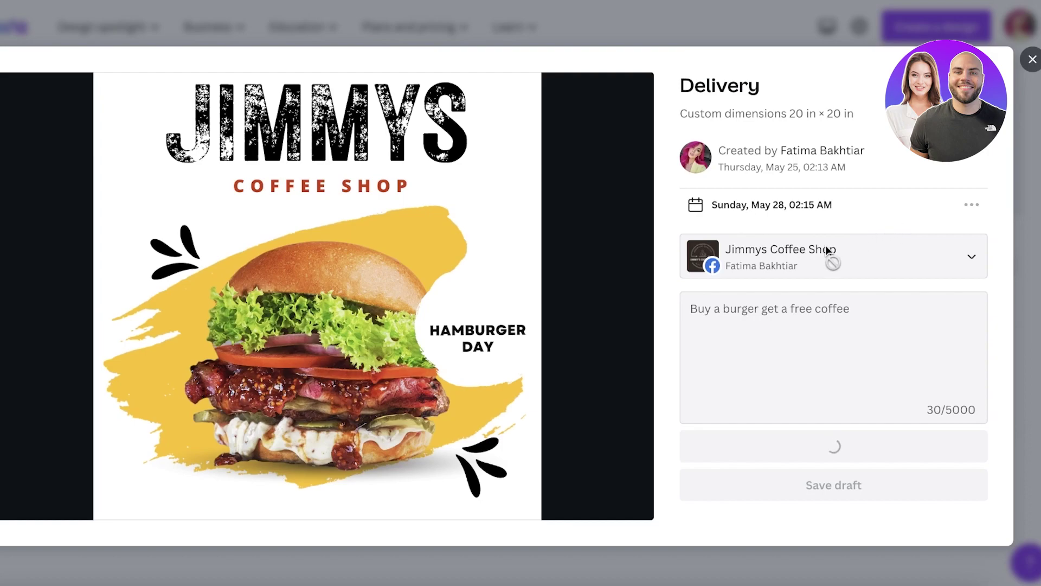
pyautogui.scroll(-1, 849, 251)
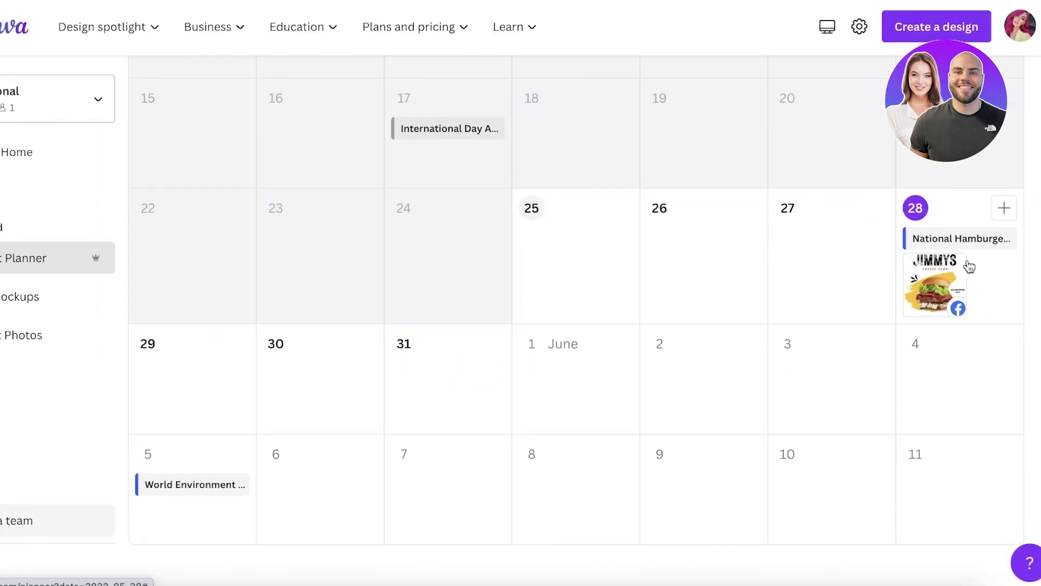
pyautogui.moveTo(1001, 270)
pyautogui.scroll(8, 535, 195)
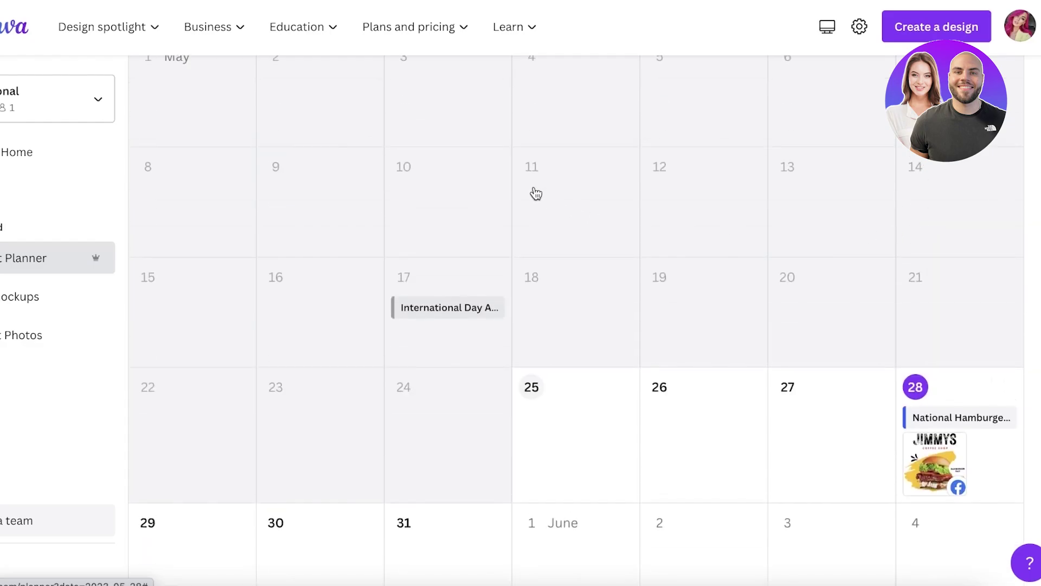
pyautogui.scroll(-3, 545, 208)
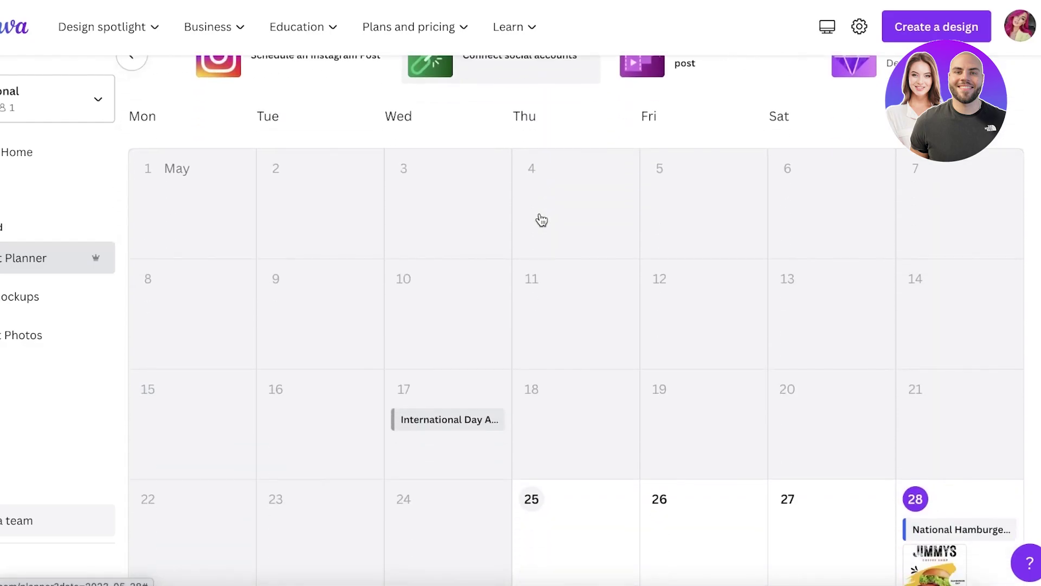
pyautogui.scroll(3, 540, 221)
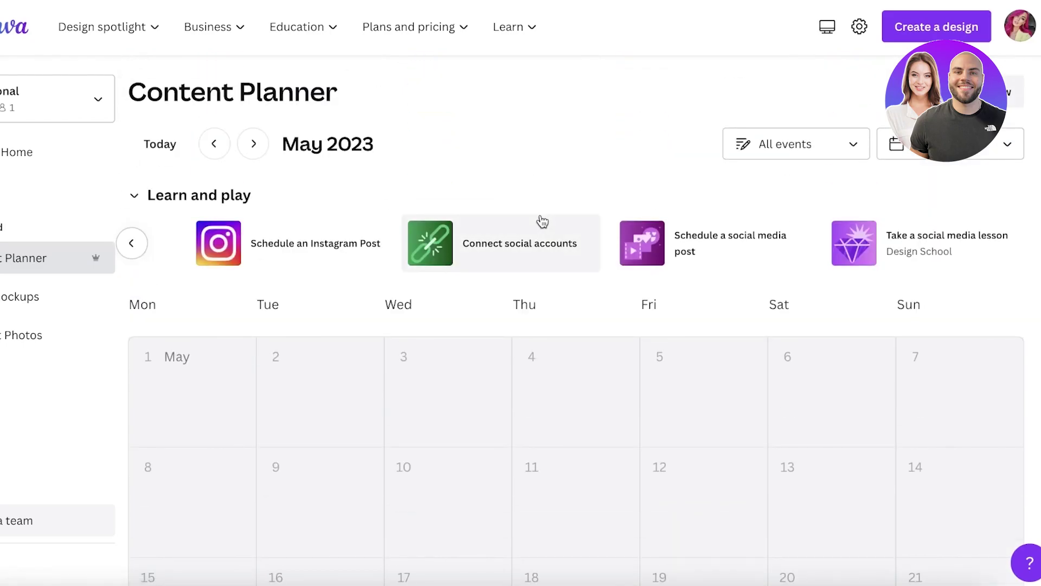
pyautogui.scroll(-8, 535, 223)
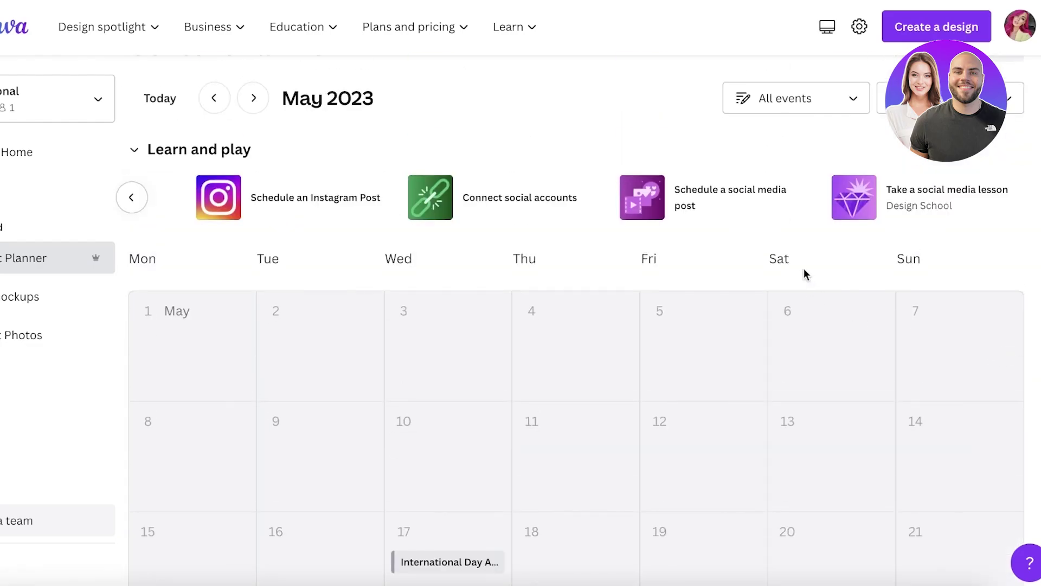
pyautogui.scroll(-8, 803, 274)
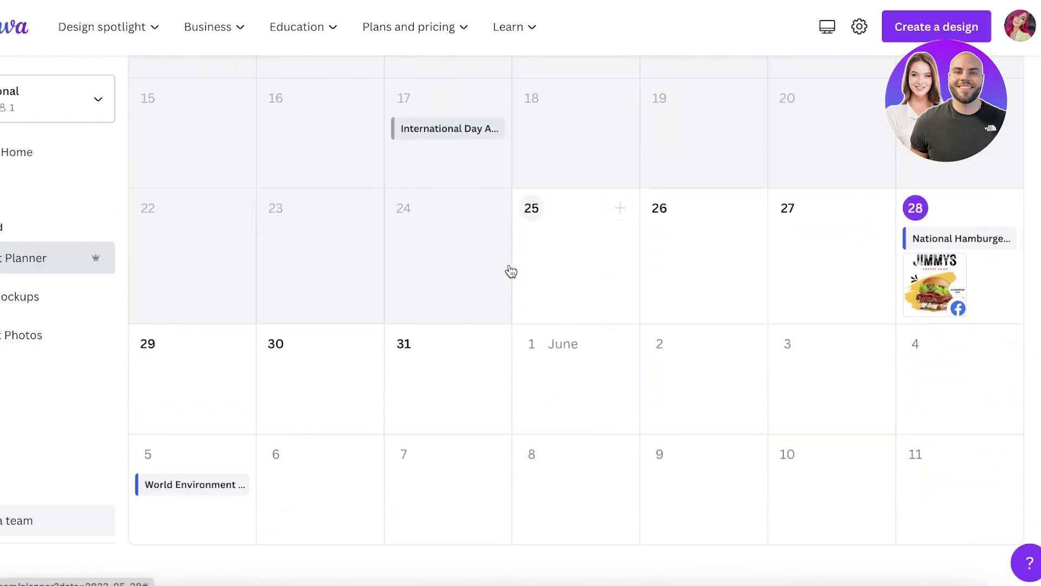
pyautogui.click(1005, 345)
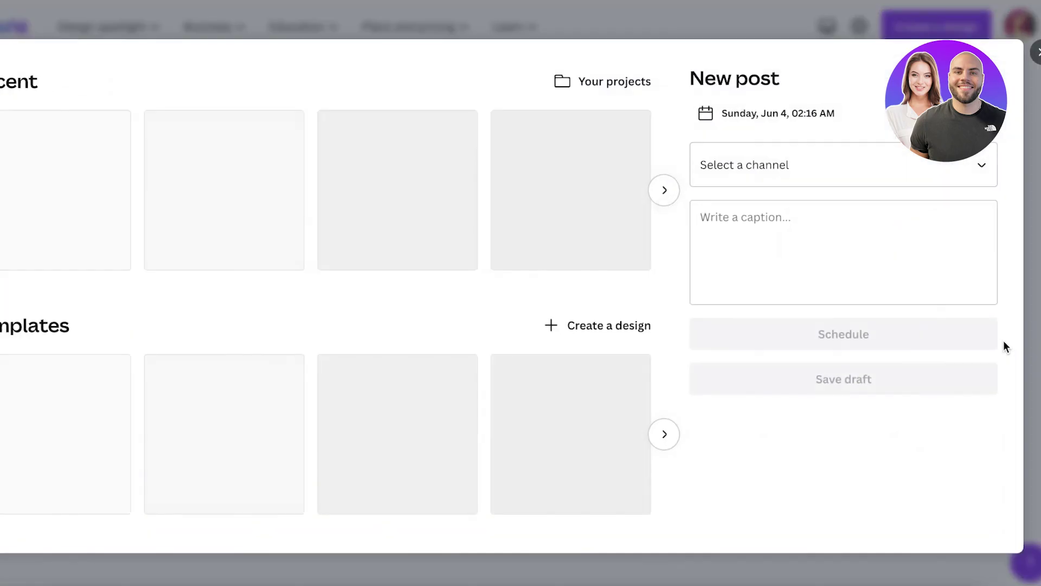
pyautogui.click(791, 162)
pyautogui.click(794, 163)
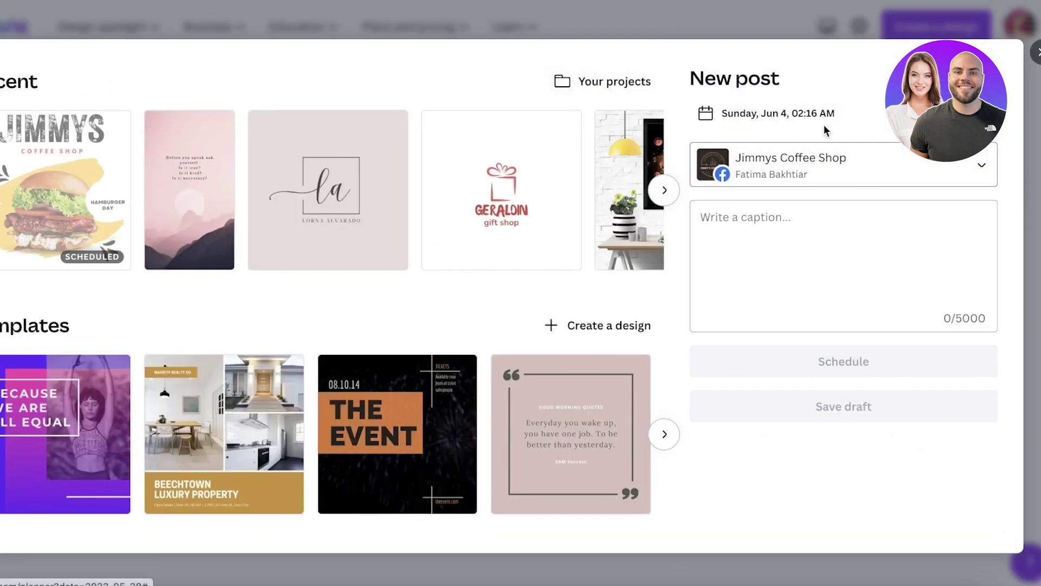
pyautogui.click(1036, 59)
pyautogui.scroll(8, 583, 216)
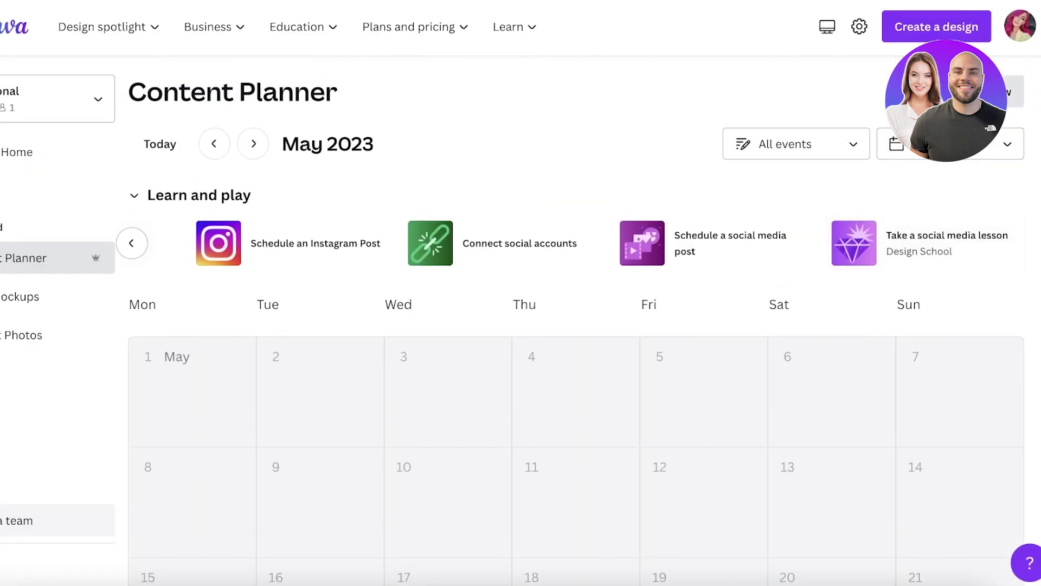
# Add a new event to the content planner dated May 27.
pyautogui.click(1012, 92)
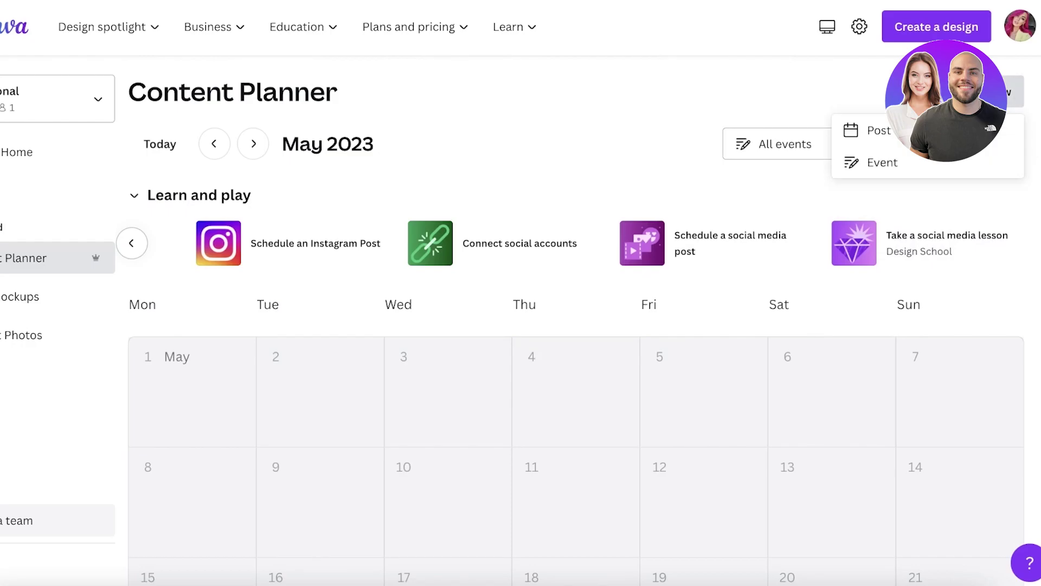
pyautogui.click(880, 163)
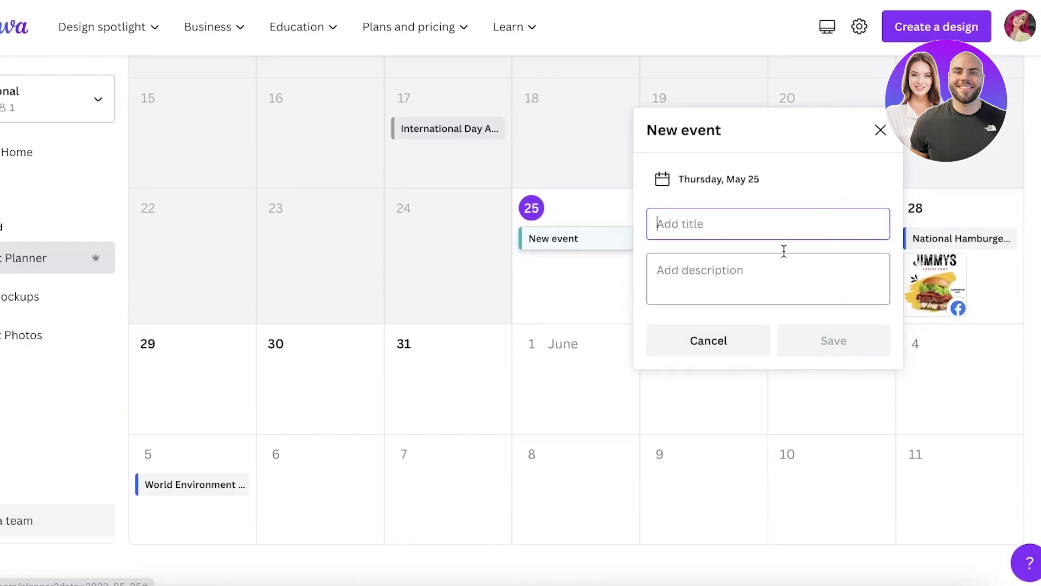
pyautogui.click(705, 179)
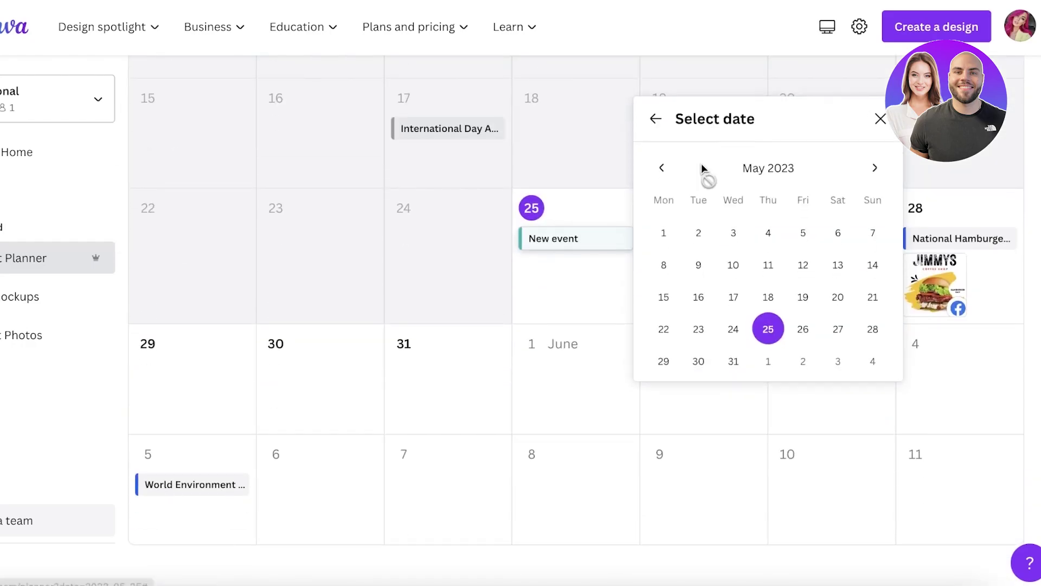
pyautogui.click(838, 299)
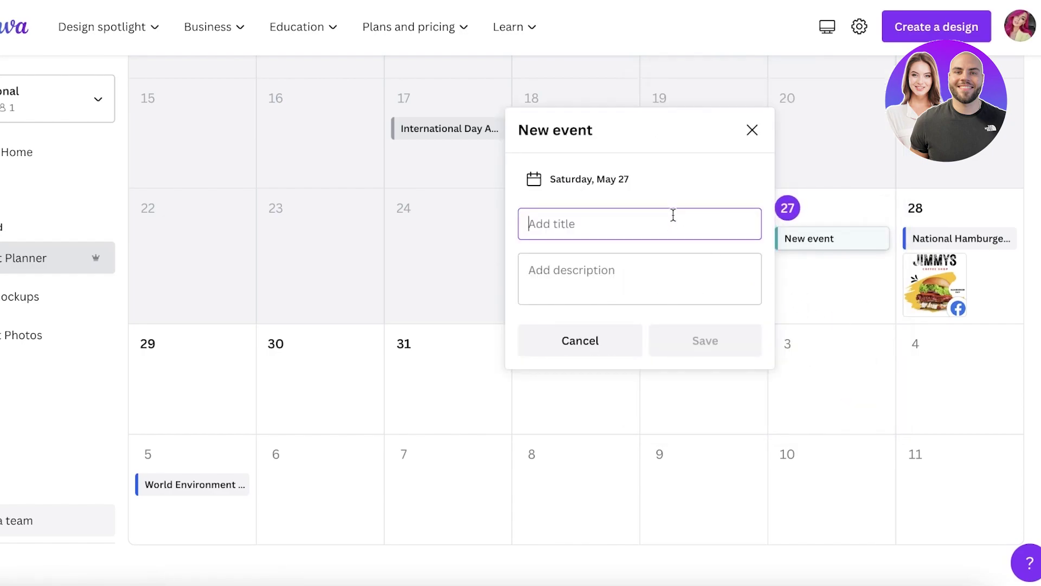
# Title the event 'Sale', save it, and check its details.
pyautogui.write('Sale')
pyautogui.click(645, 279)
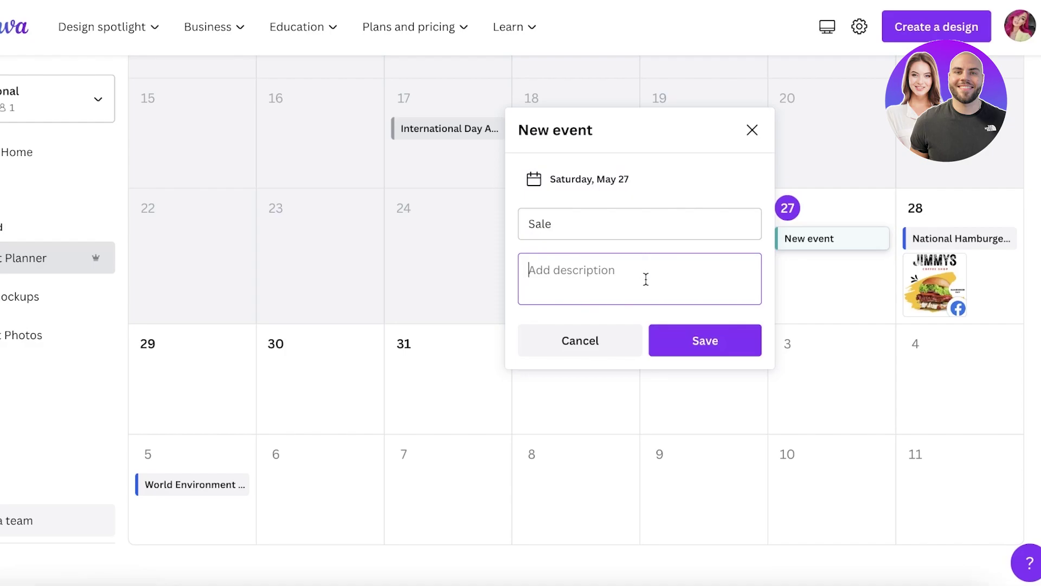
pyautogui.click(706, 340)
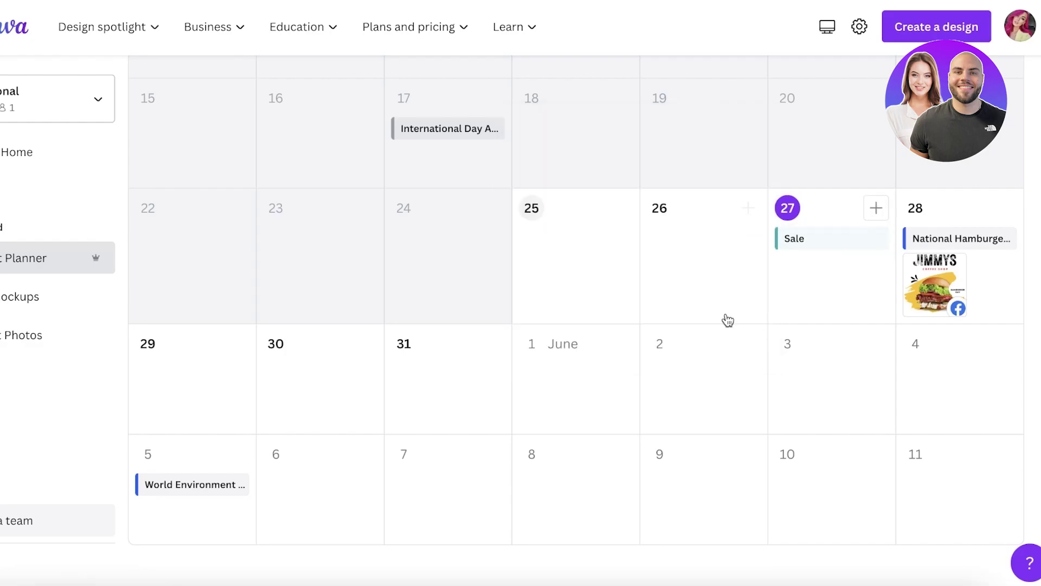
pyautogui.click(809, 236)
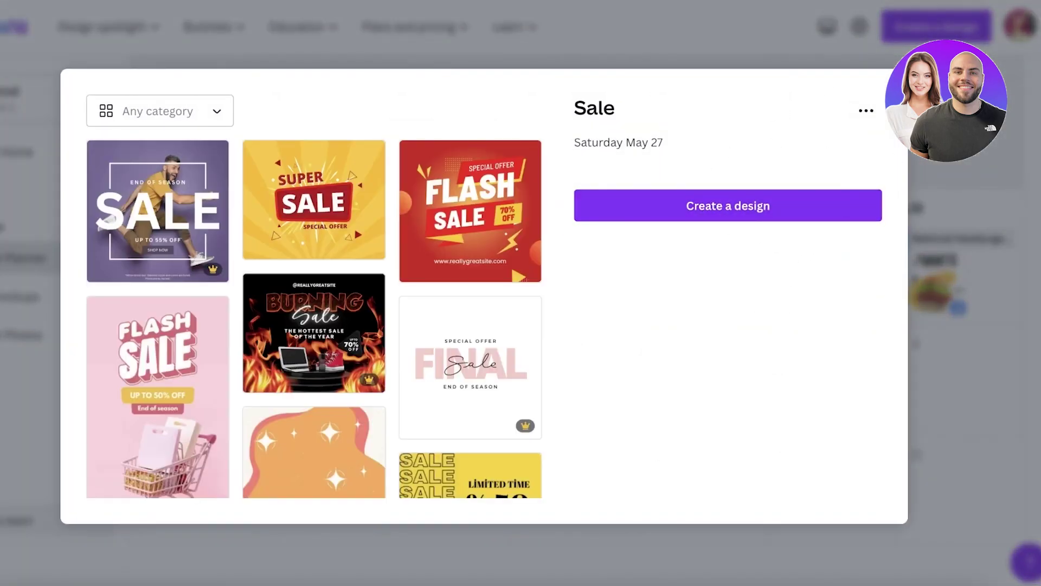
pyautogui.click(962, 218)
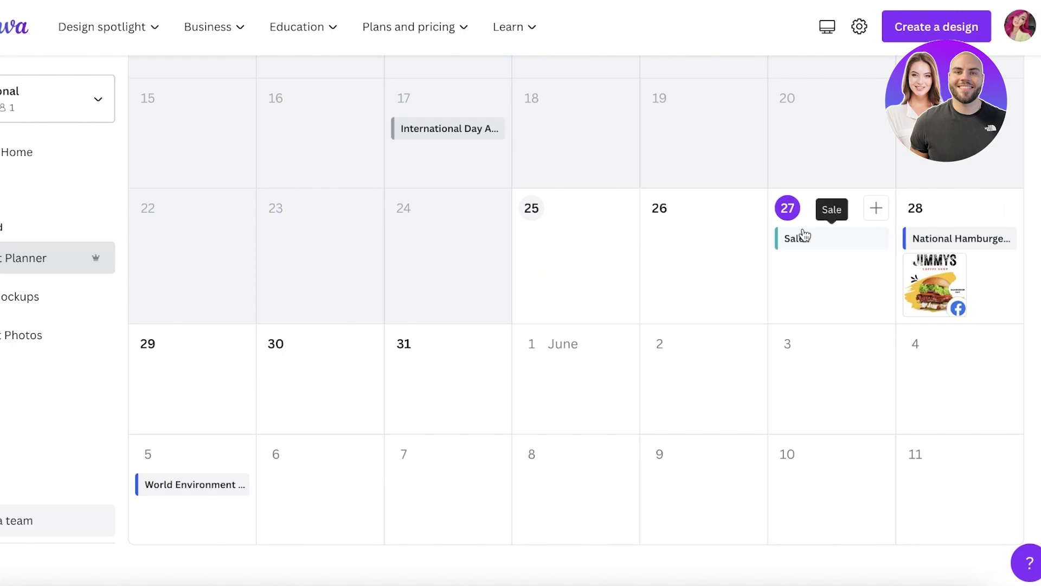